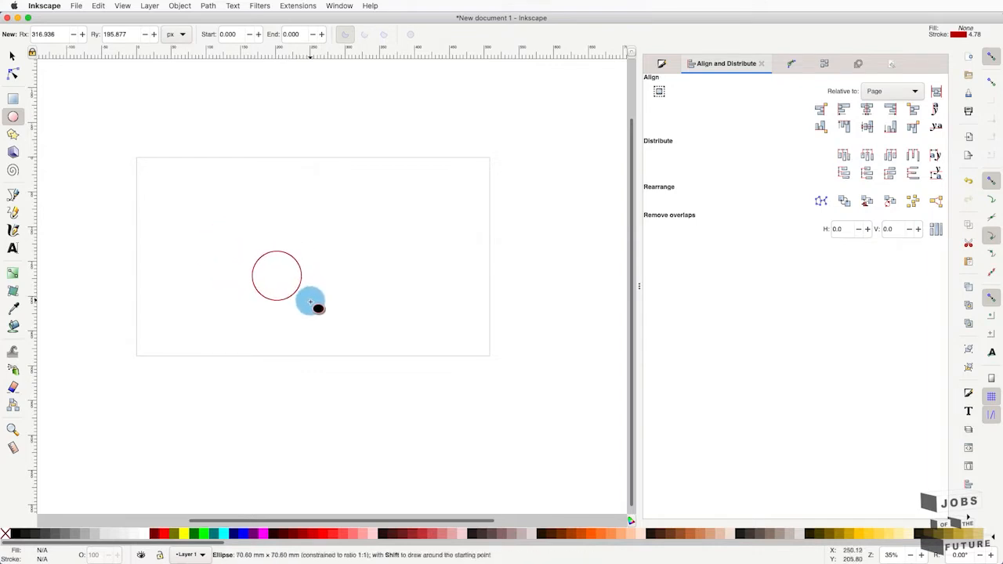
Step: Fill the circle with magenta and draw two tall ellipses as bunny ears overlapping its upper part
left_click(264, 541)
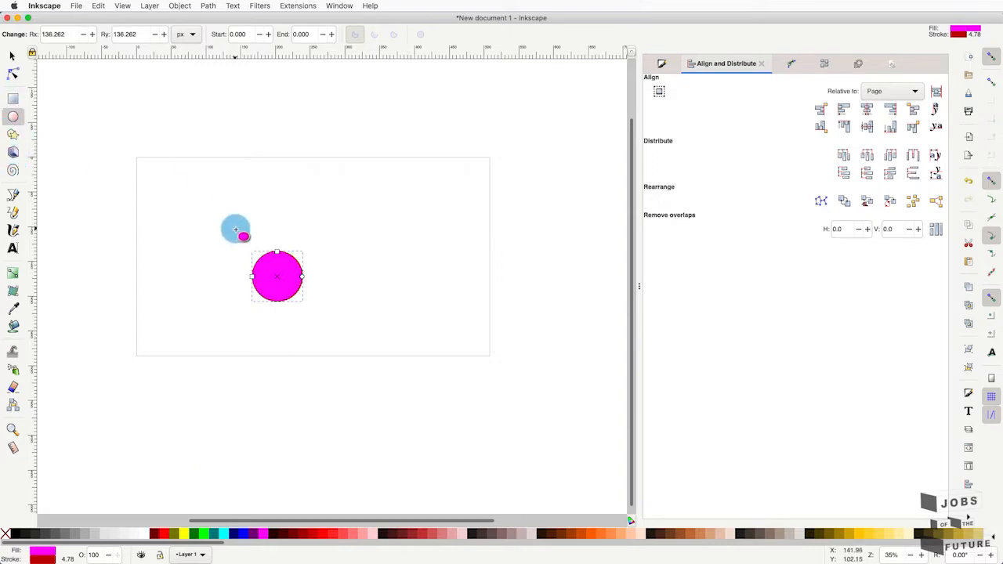
left_click_drag(258, 212, 273, 272)
left_click_drag(304, 210, 282, 275)
Step: Select the circle and both ears and set their stroke colour to dark blue (2600c1ff)
left_click(12, 55)
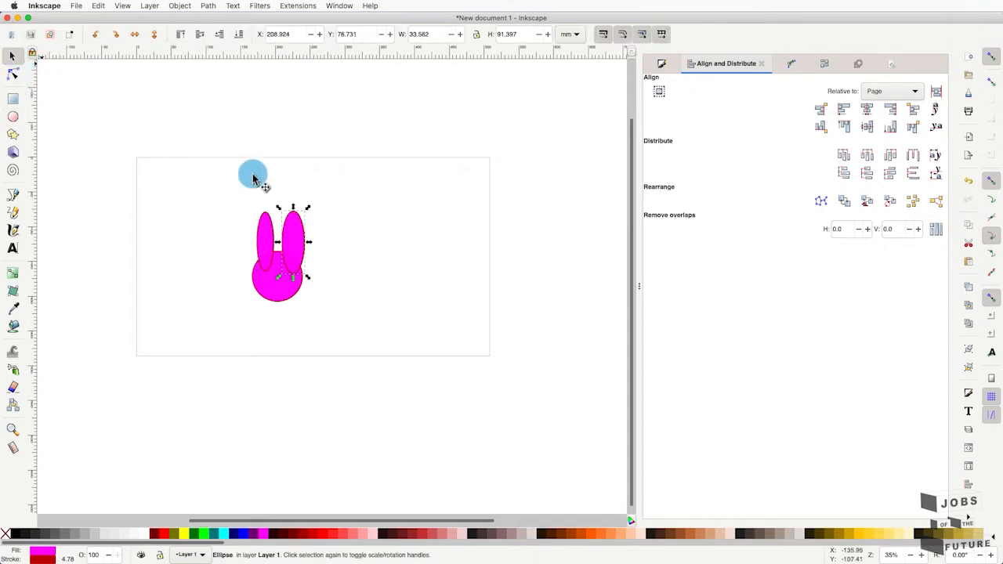
left_click_drag(335, 320, 207, 185)
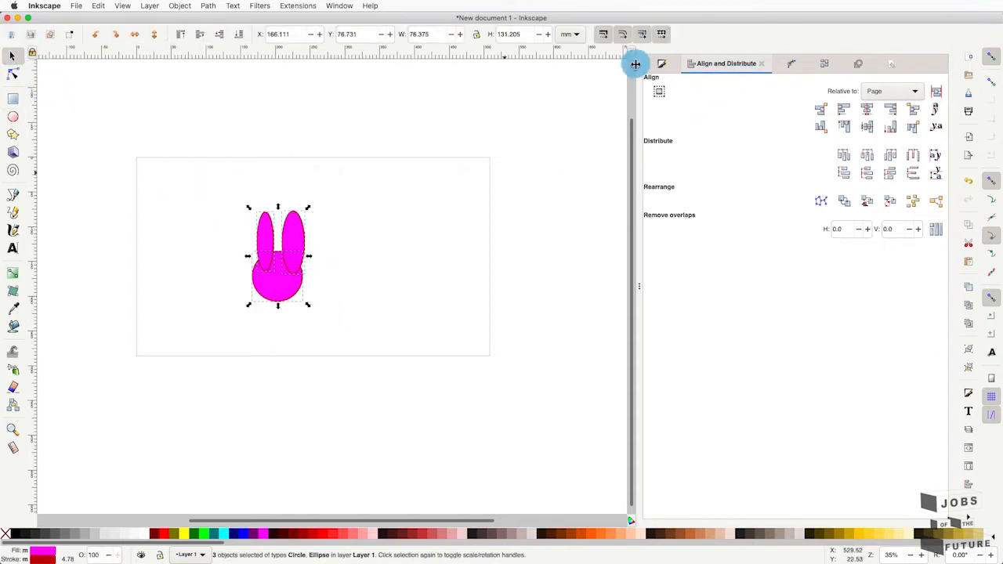
left_click(662, 63)
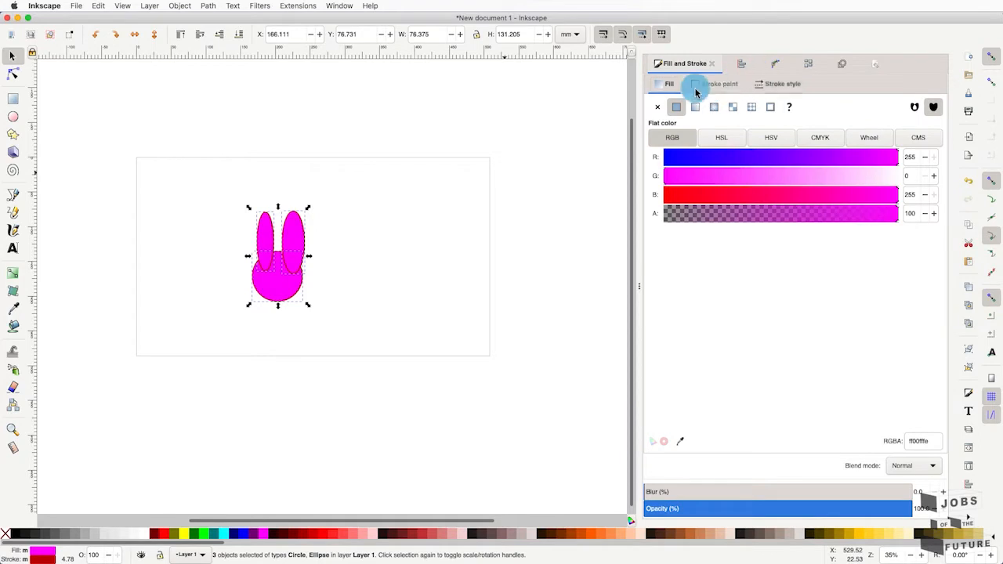
left_click(696, 88)
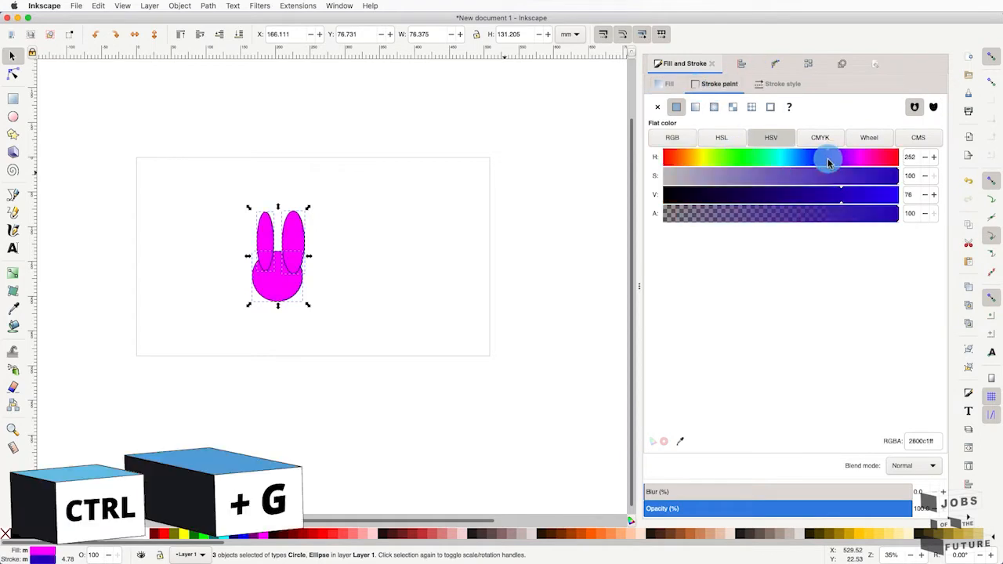
Step: Group the circle and both ears into one object
left_click(358, 226)
mouse_move(371, 170)
left_mouse_down()
mouse_move(248, 293)
mouse_move(227, 338)
left_mouse_up()
key("ctrl+g")
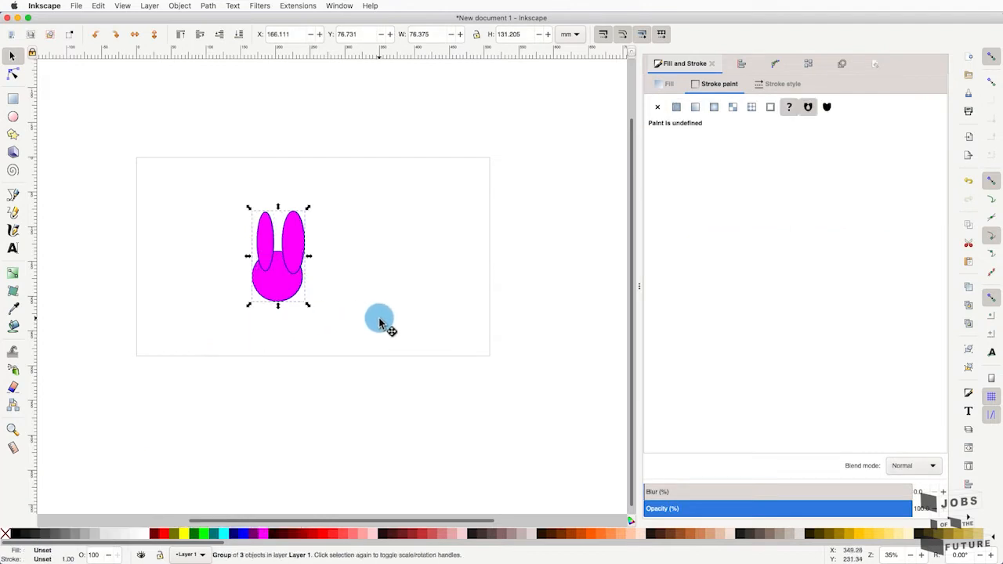
left_click(381, 324)
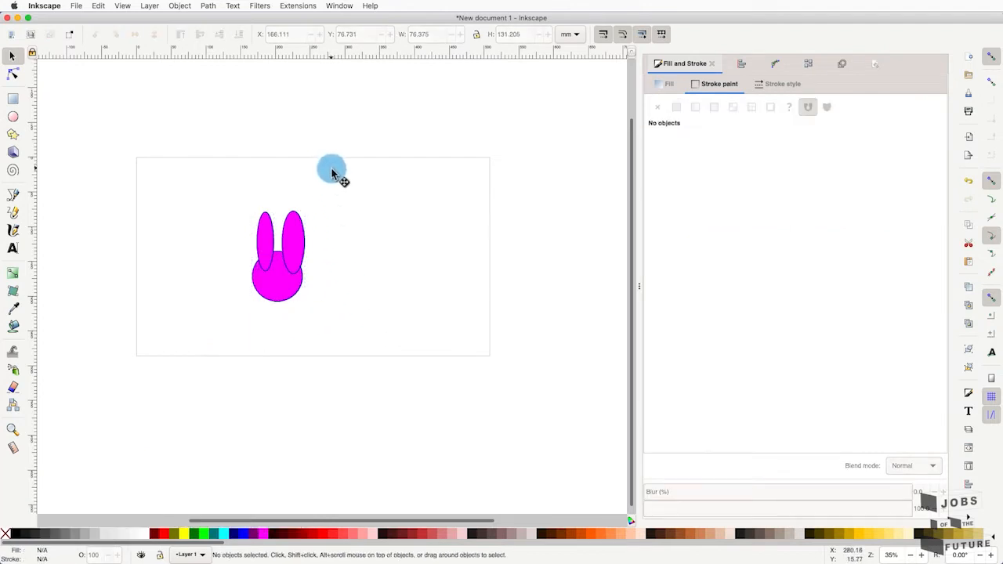
Step: Move the bunny group slightly right and up to about X 204, Y 71 mm, and ungroup it
left_click(308, 246)
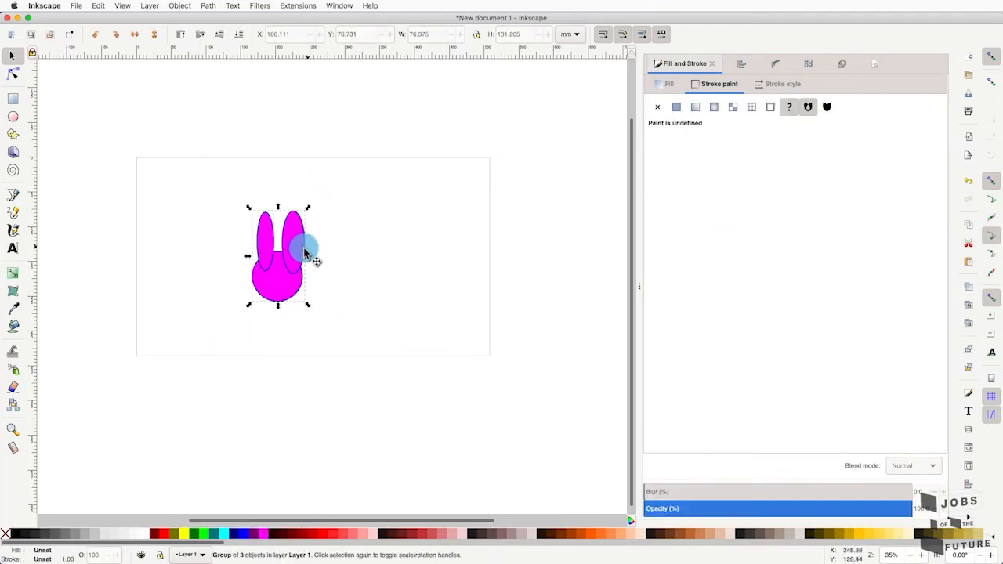
left_click_drag(307, 246, 328, 237)
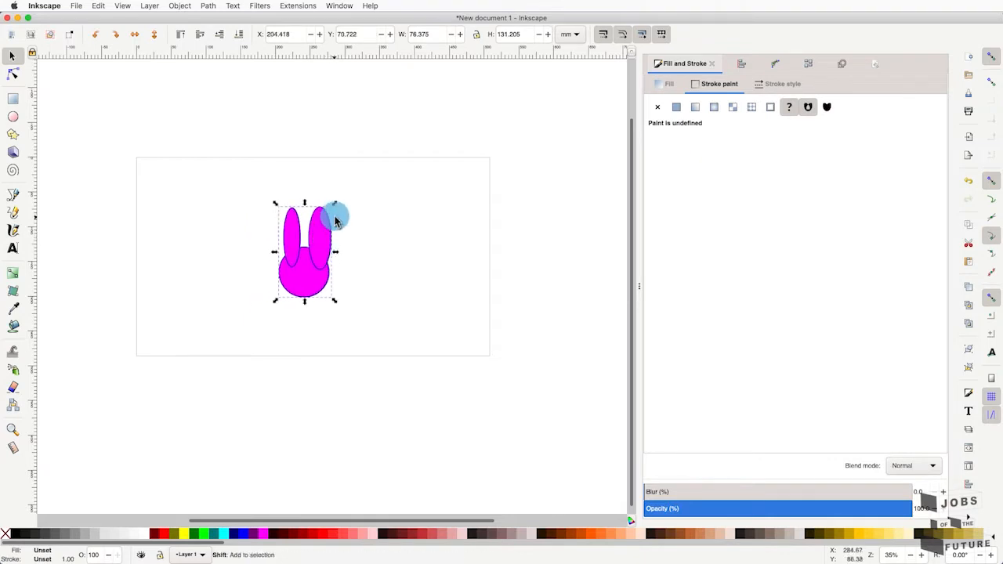
key("ctrl+shift+g")
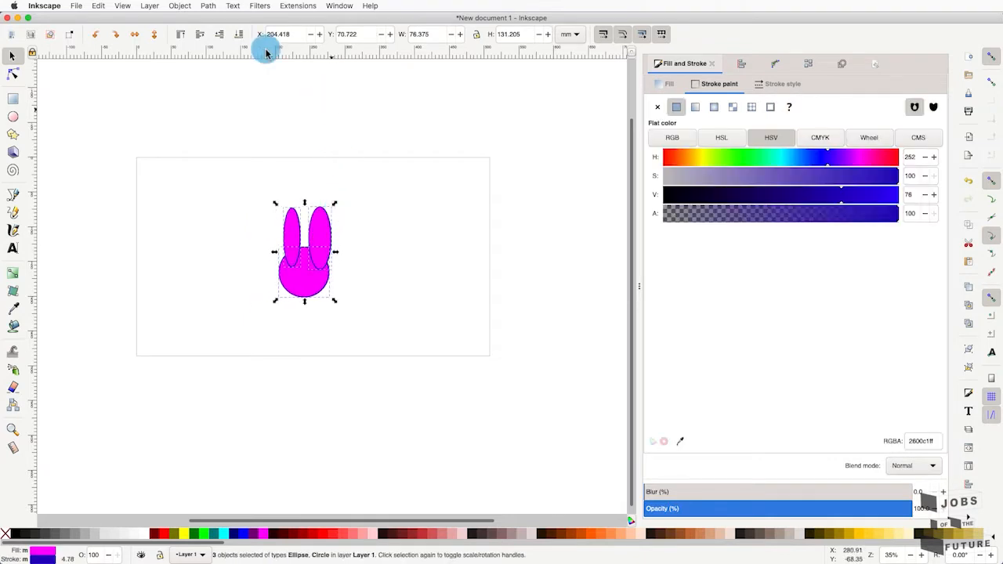
Step: Merge the head circle and both ears into a single path with Union
left_click(168, 4)
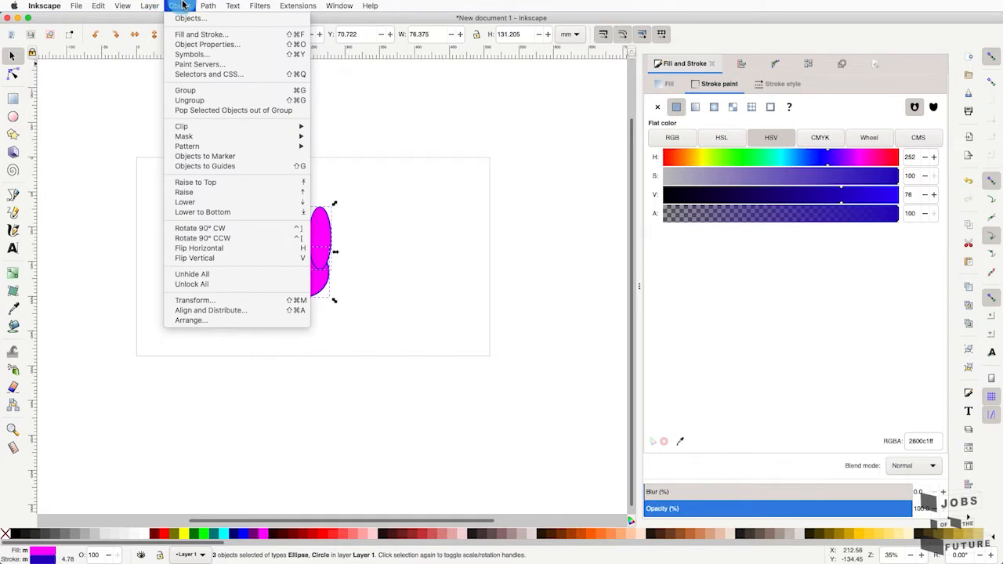
mouse_move(200, 5)
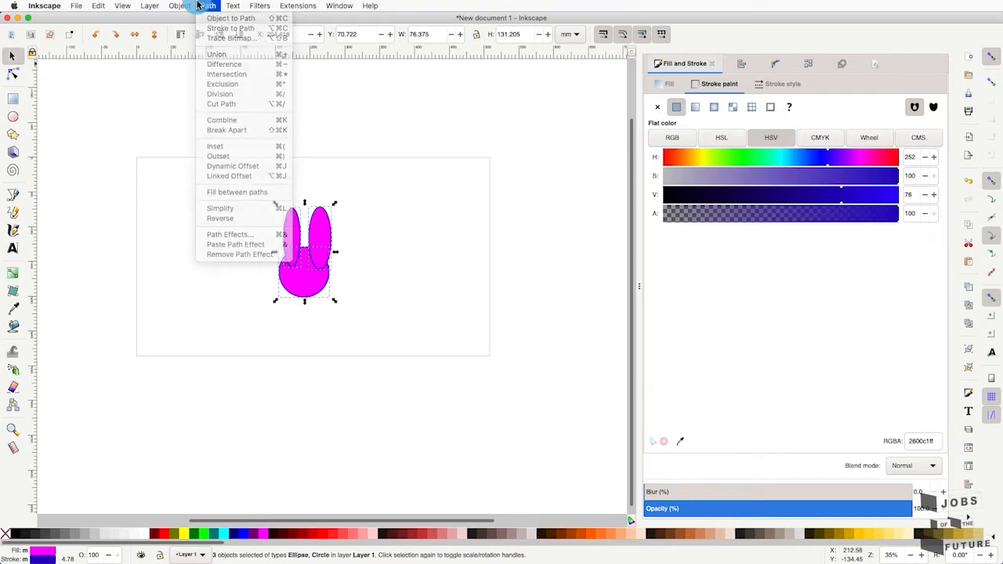
left_click(206, 6)
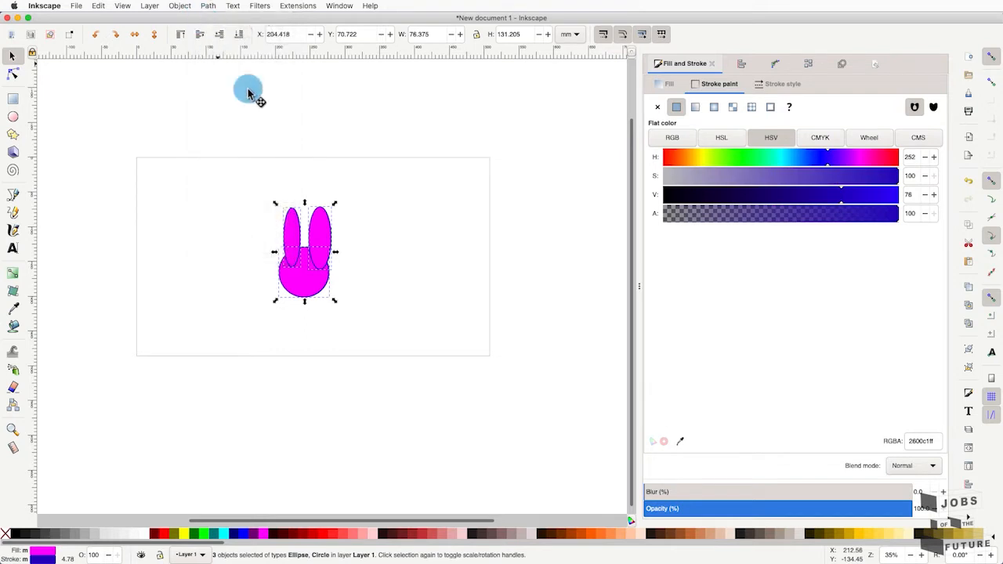
left_click(212, 6)
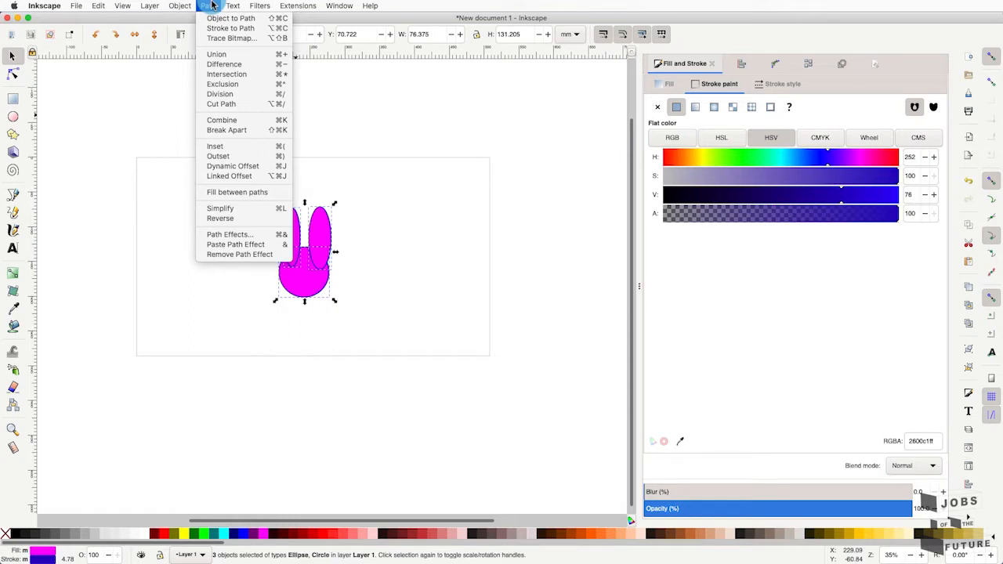
left_click(226, 33)
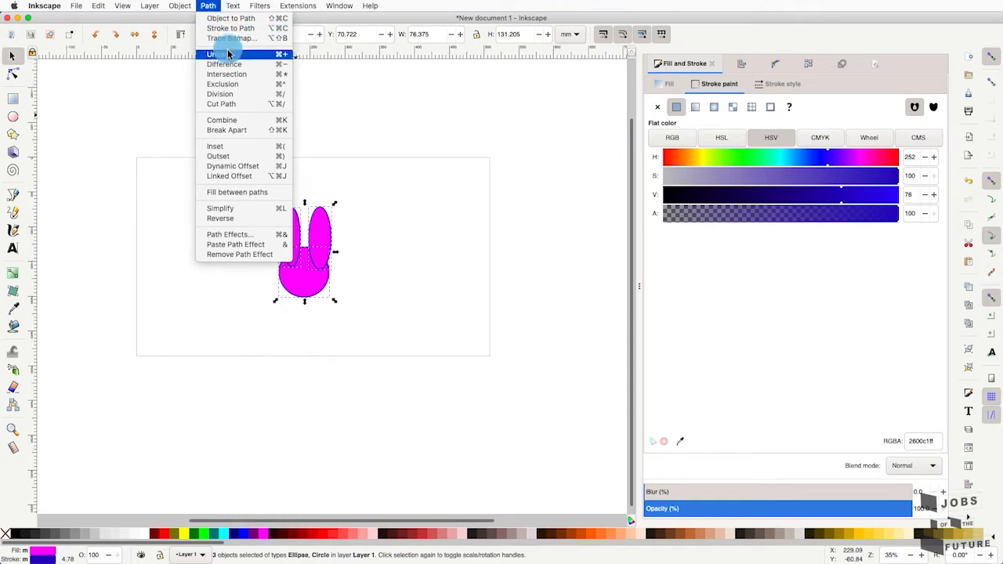
left_click(228, 55)
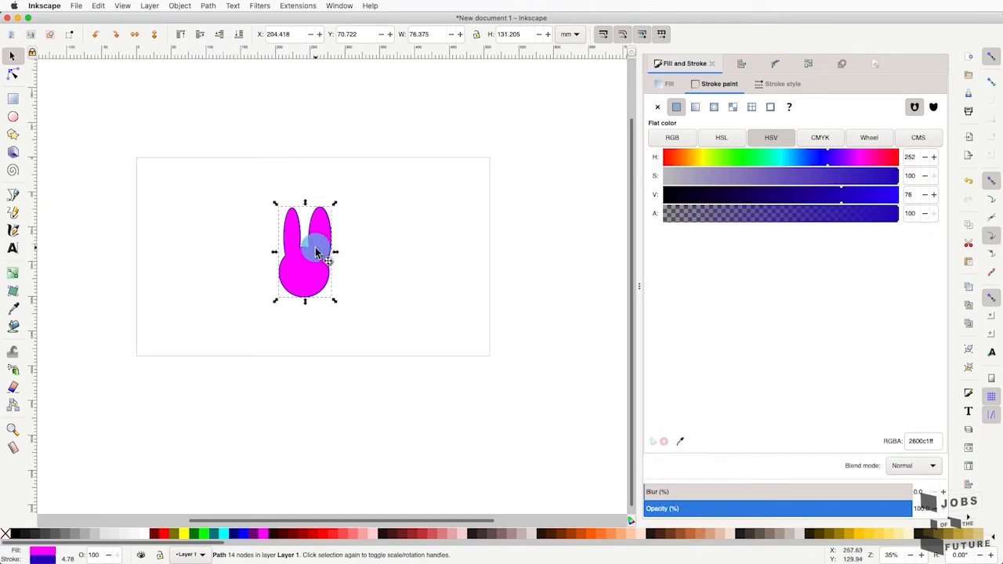
Step: Move the merged bunny shape to about X 235, Y 56 mm, near the middle of the page
scroll(317, 252, "up", 2)
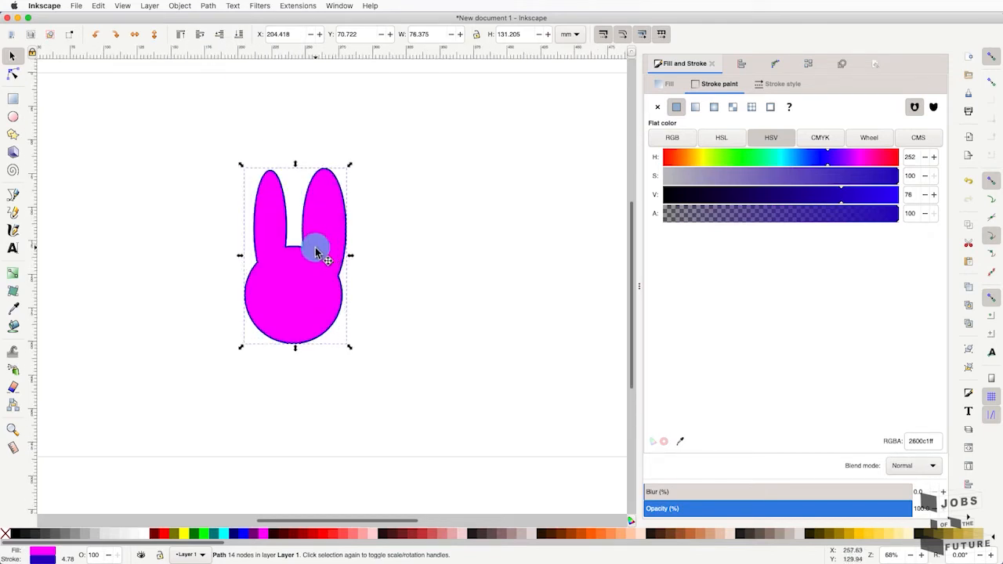
scroll(448, 231, "up", 1)
left_click_drag(317, 252, 279, 288)
left_click_drag(276, 287, 252, 279)
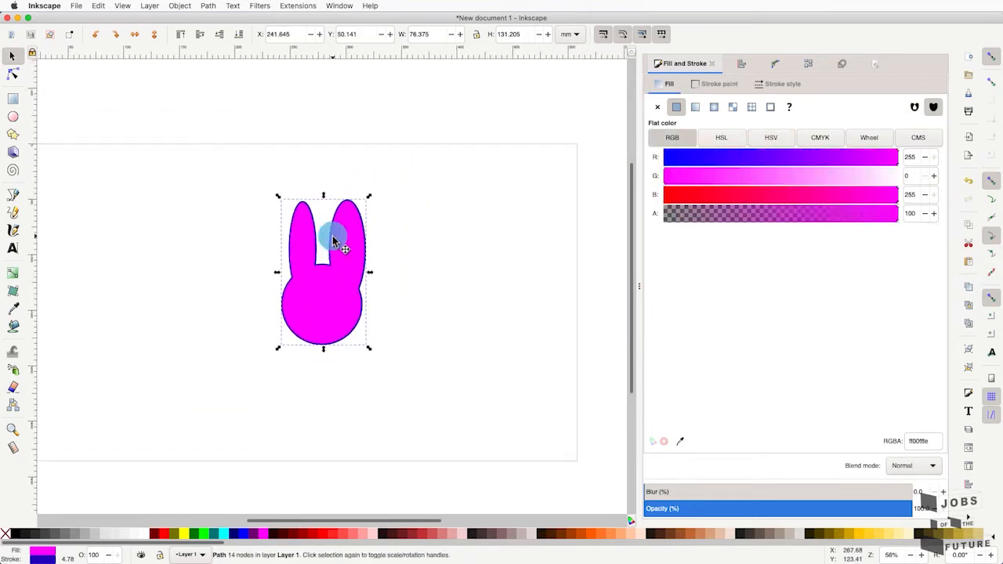
scroll(333, 239, "left", 2)
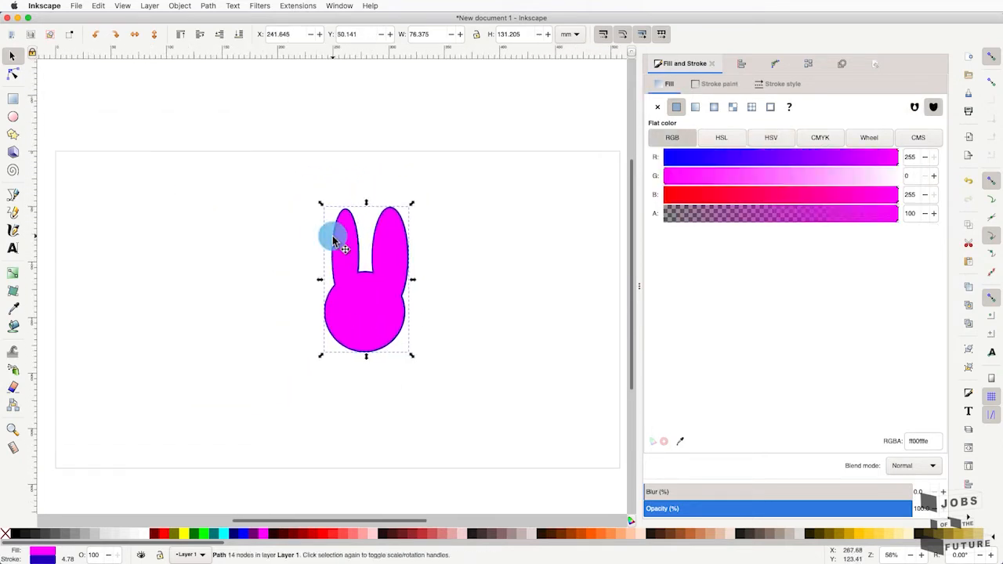
left_click_drag(333, 241, 326, 249)
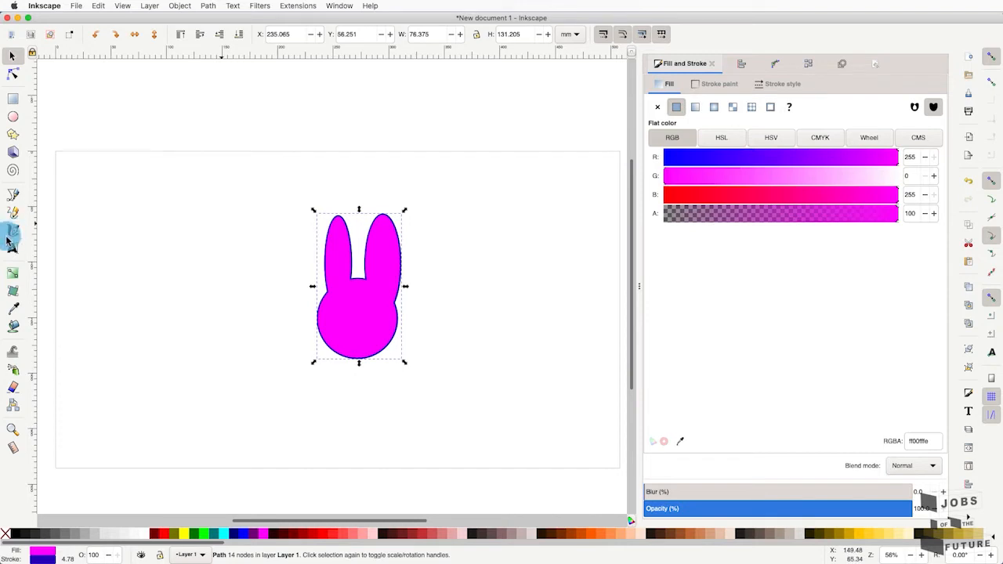
Step: Draw a circle about 70 mm wide beside the bunny and a circle about 19 mm wide inside its upper right area
left_click(14, 119)
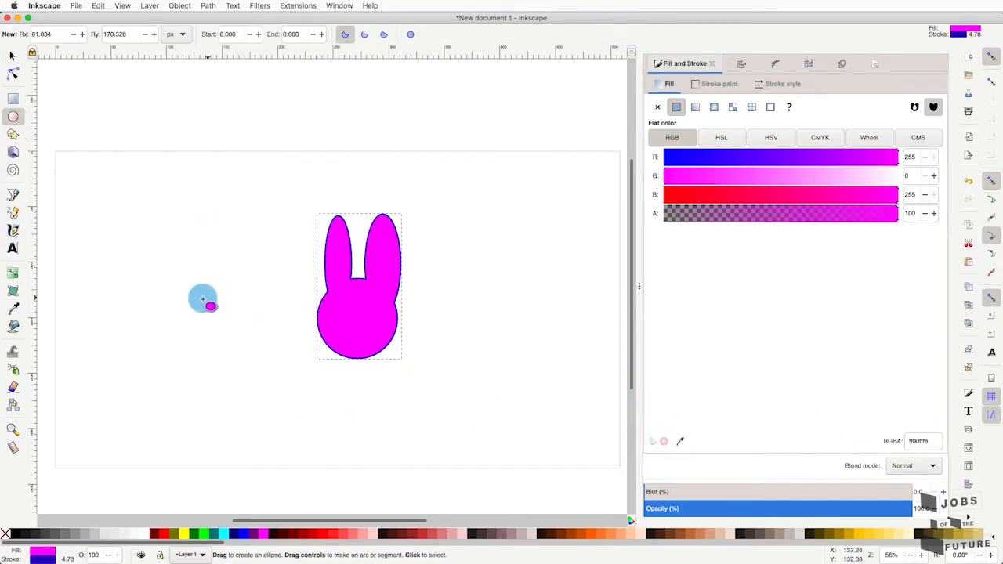
left_click_drag(169, 300, 247, 366)
key("ctrl")
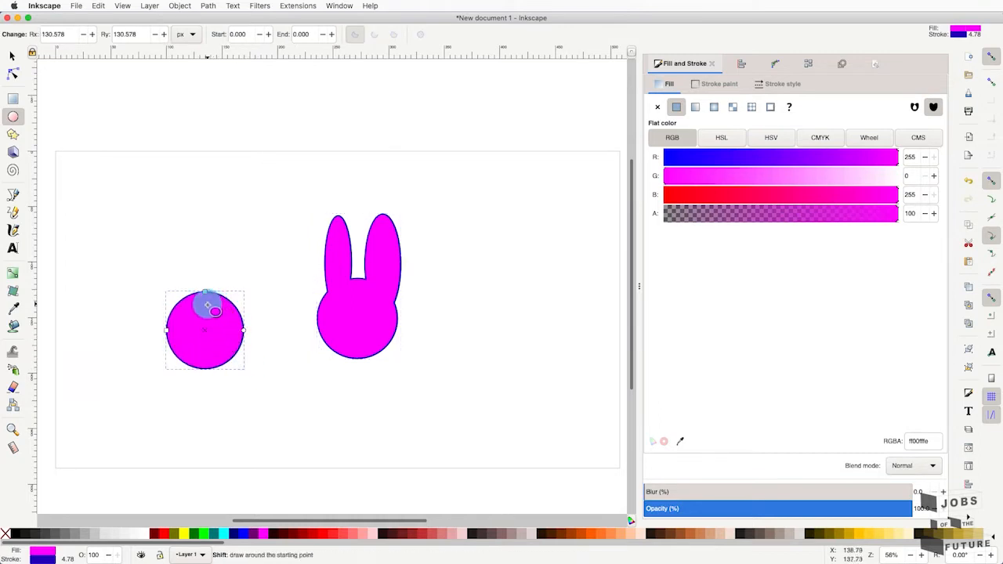
left_click_drag(201, 295, 231, 325)
key("ctrl")
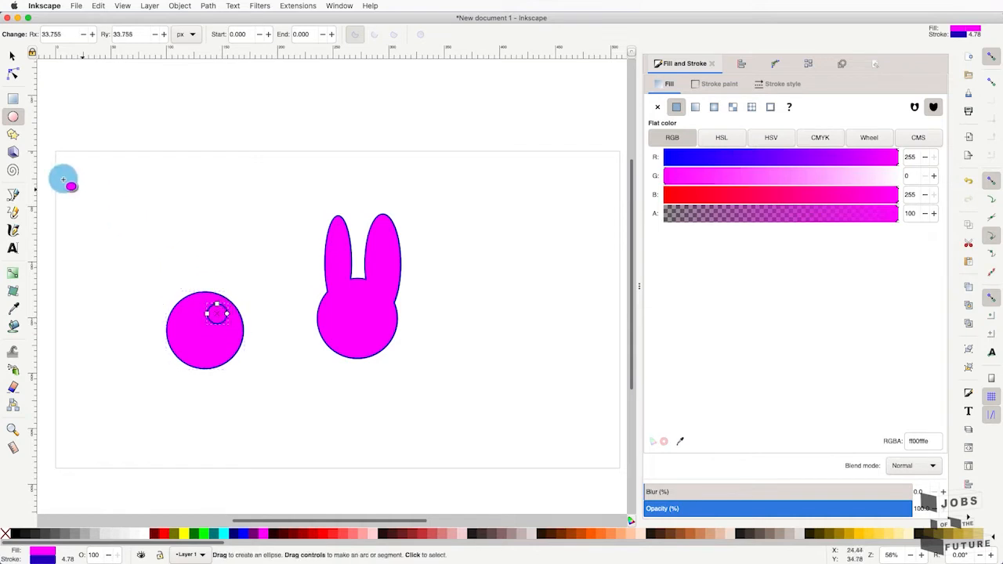
Step: Subtract the small circle from the large one with Difference and move the cut shape up to about Y 53 mm
left_click(10, 58)
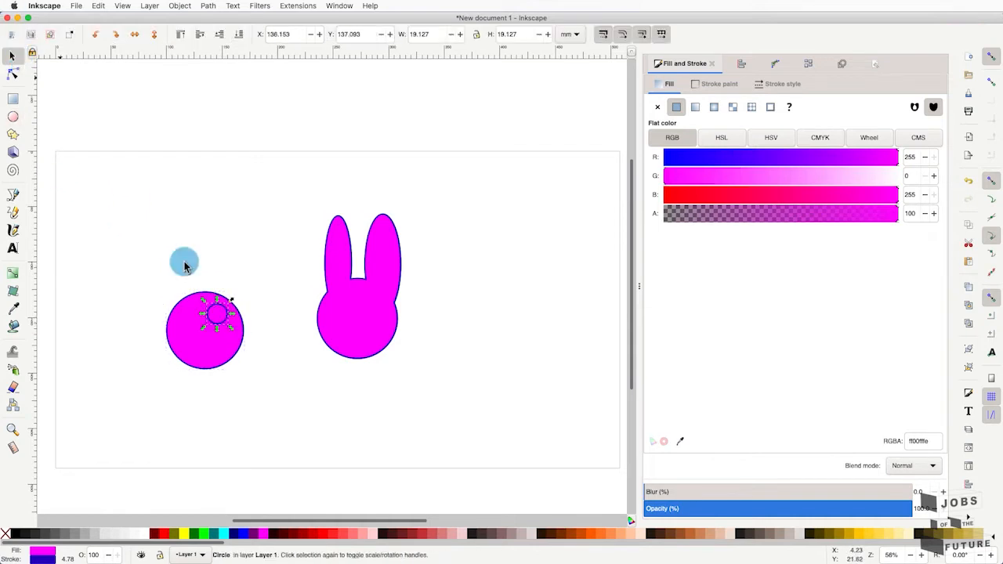
left_click(224, 354, "shift")
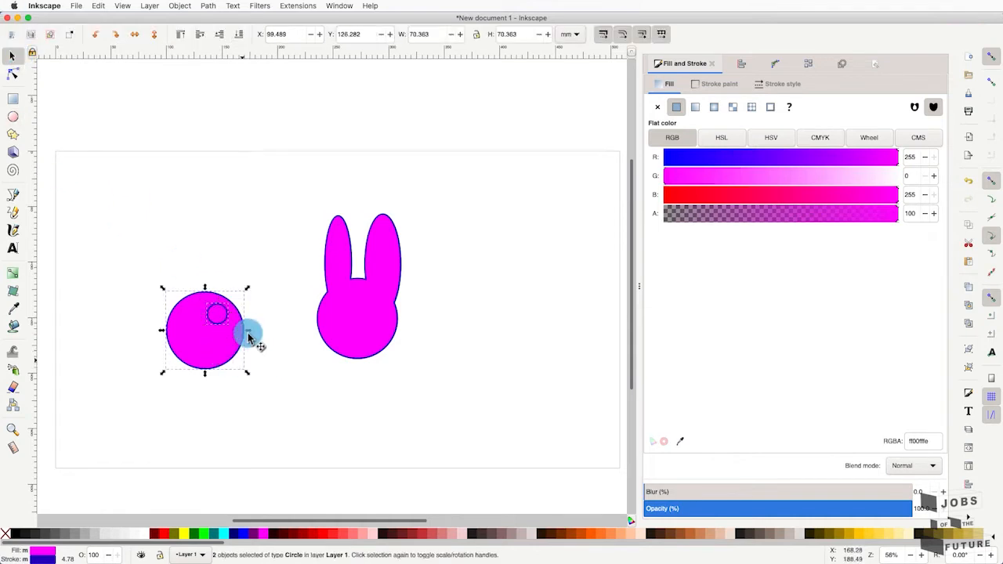
left_click(205, 5)
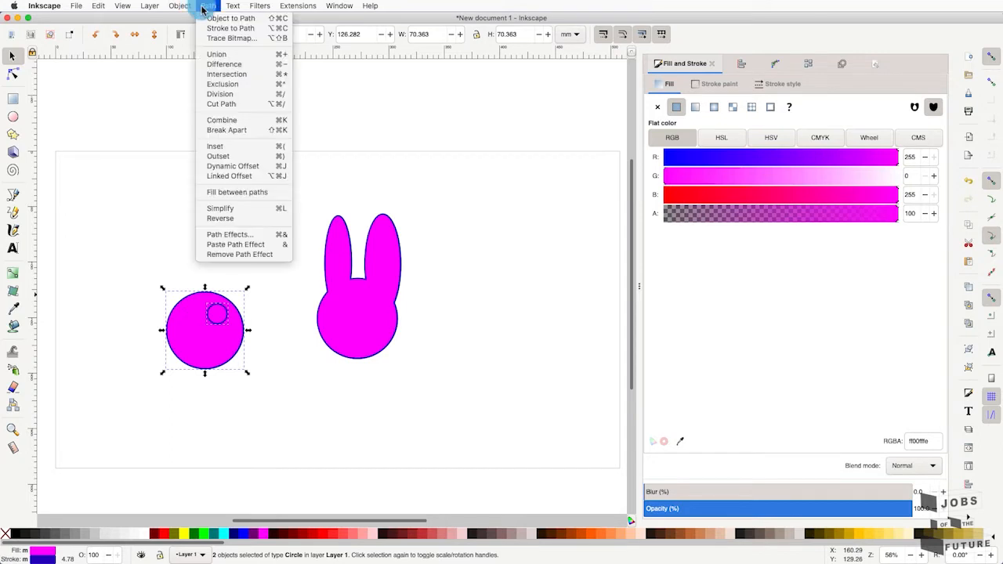
left_click(223, 64)
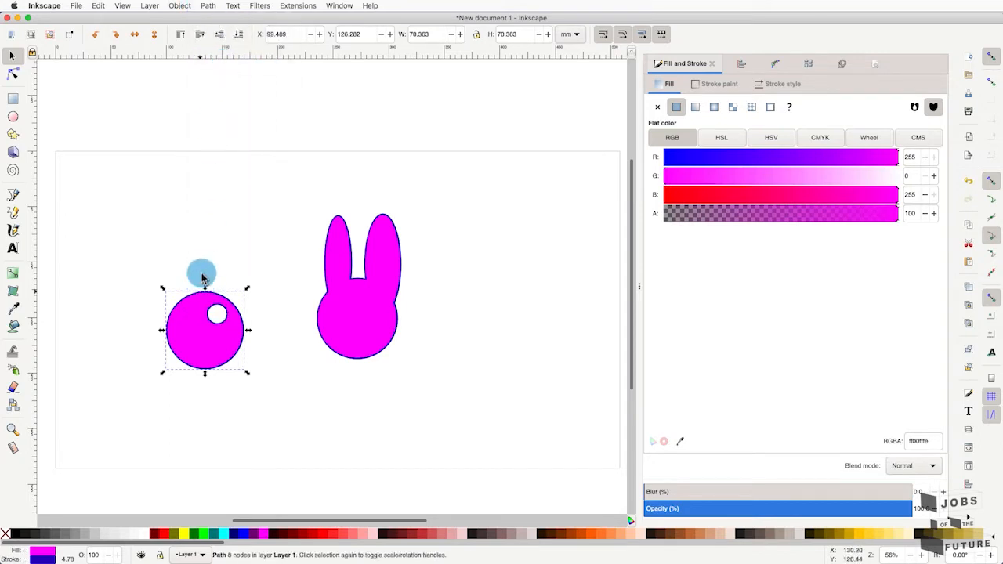
left_click(204, 234)
left_click_drag(202, 342, 192, 259)
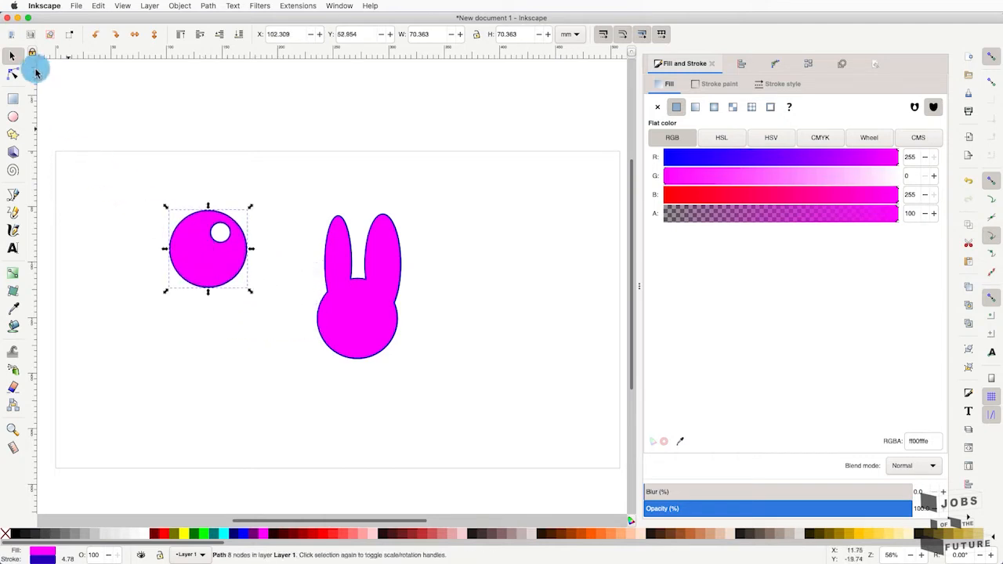
Step: Draw two overlapping flat ellipses below the cut circle, about 114 by 47 mm and 92 by 46 mm
left_click(13, 116)
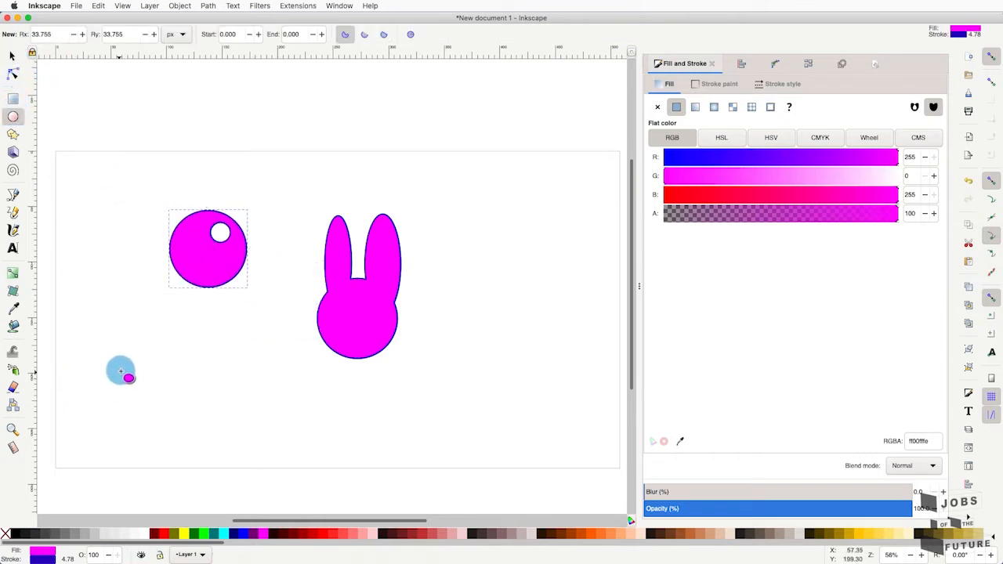
left_click_drag(119, 376, 243, 423)
left_click_drag(284, 354, 184, 405)
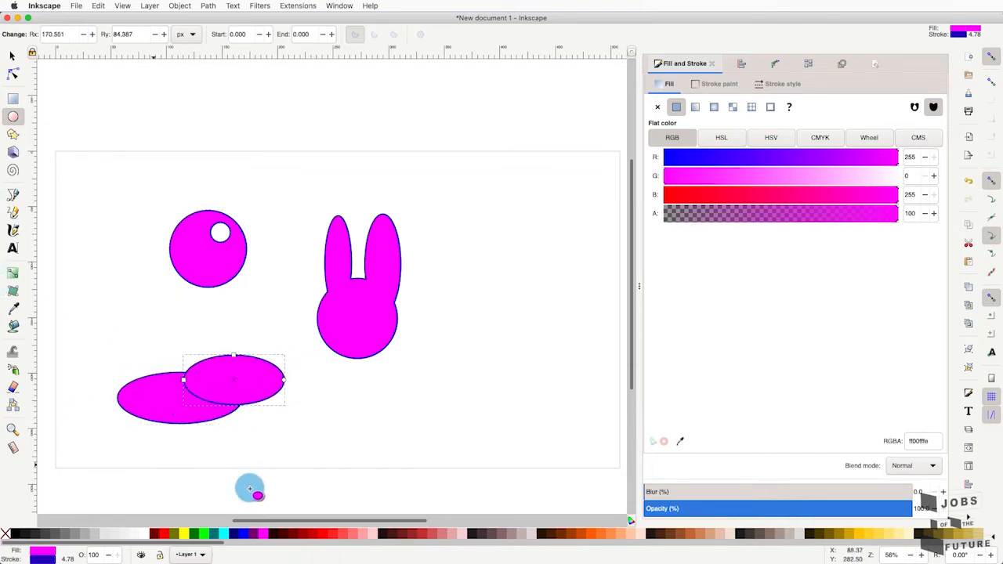
Step: Fill both overlapping ellipses with teal (RGB 0, 128, 128)
left_click(219, 536)
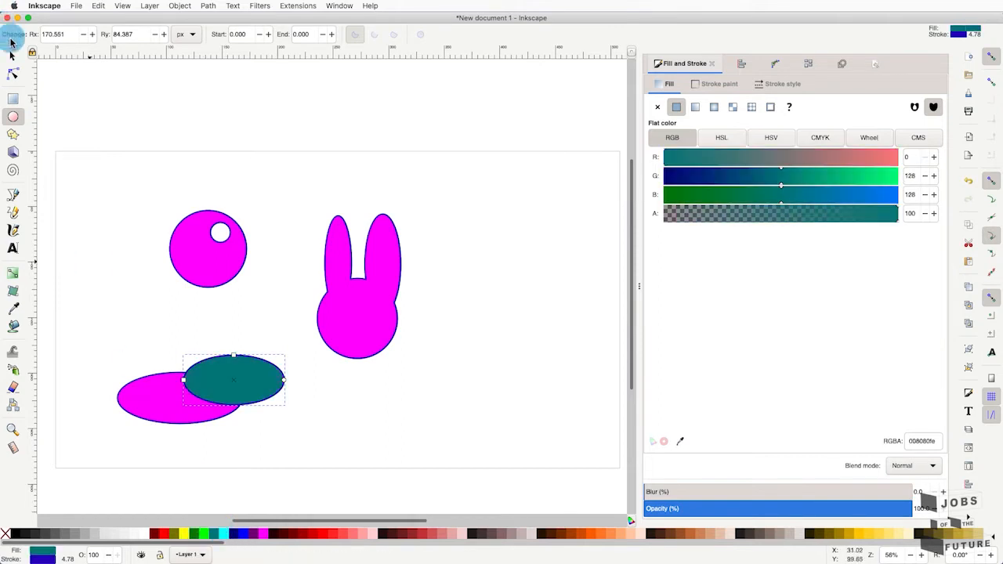
left_click(14, 58)
left_click(145, 402)
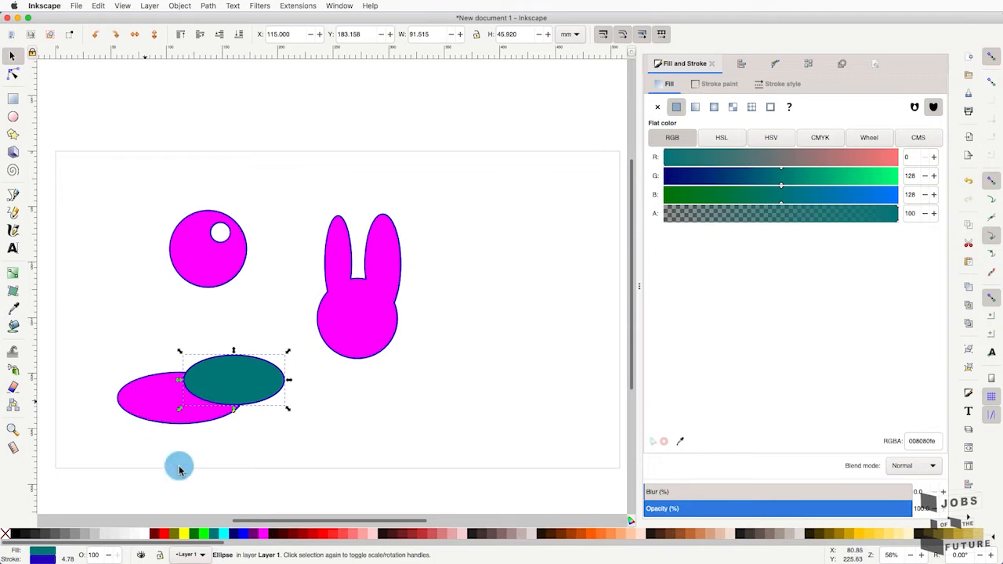
left_click(219, 536)
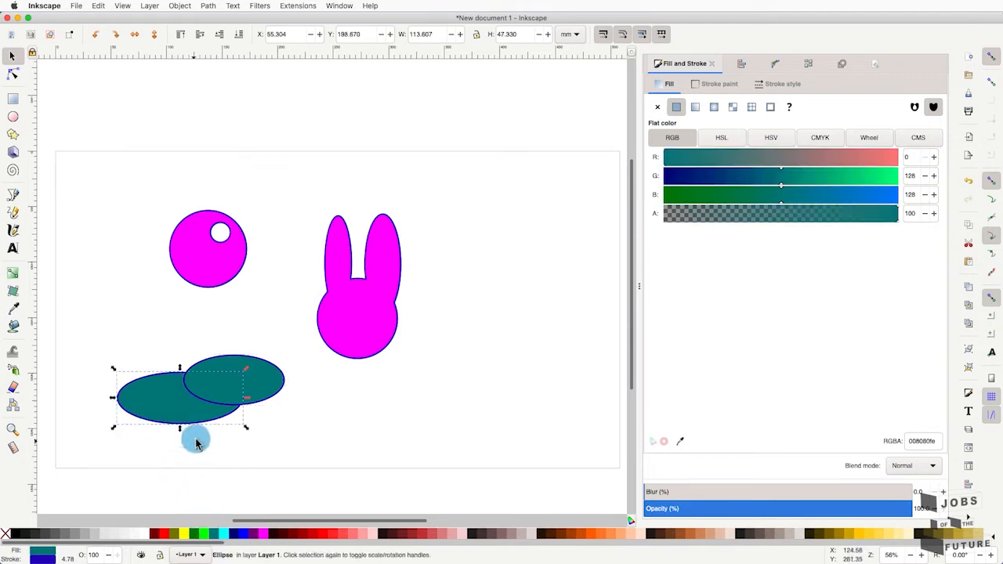
Step: Reduce the two overlapping teal ellipses to their shared area with Intersection
left_click(224, 392, "shift")
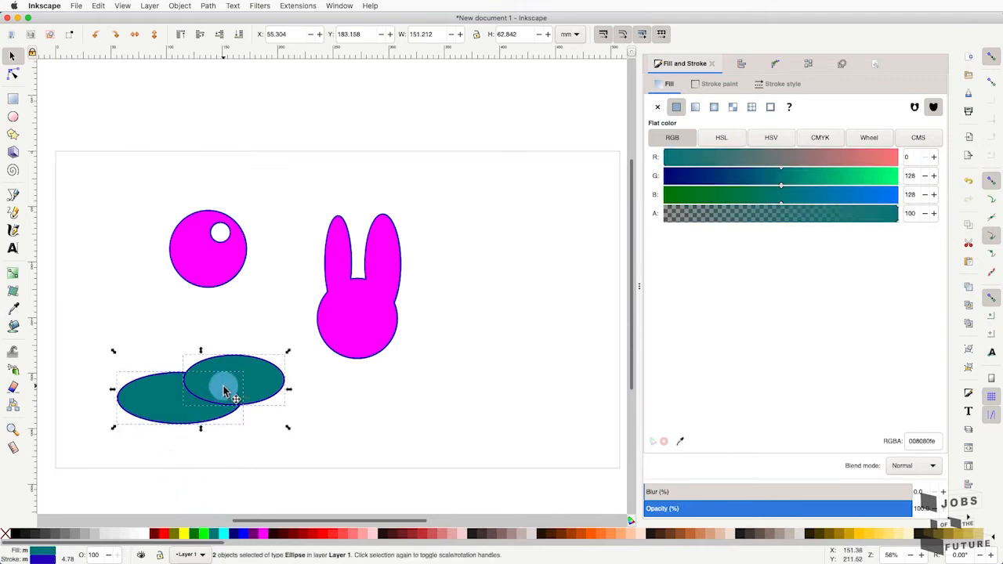
left_click(205, 5)
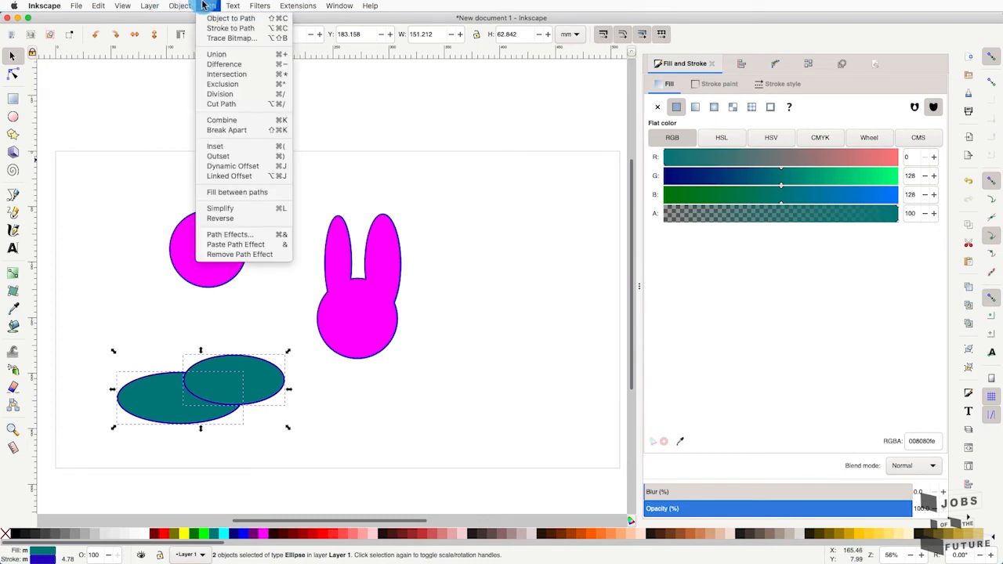
left_click(233, 73)
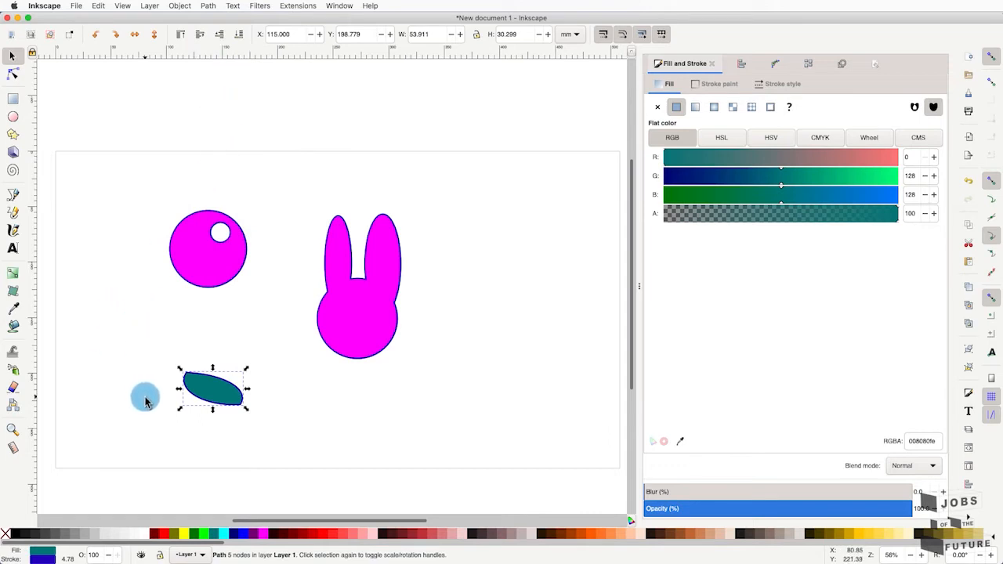
Step: In an empty area, draw two overlapping ellipses about 305 by 135 px and 275 by 110 px and fill both green (RGB 0, 128, 0)
scroll(145, 401, "up", 1)
scroll(146, 401, "up", 1)
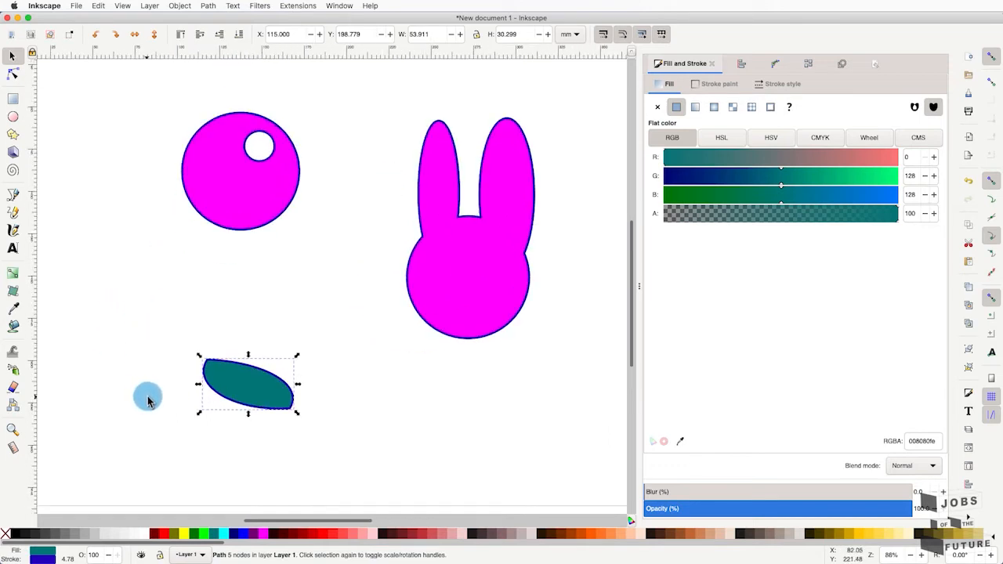
scroll(213, 405, "up", 2)
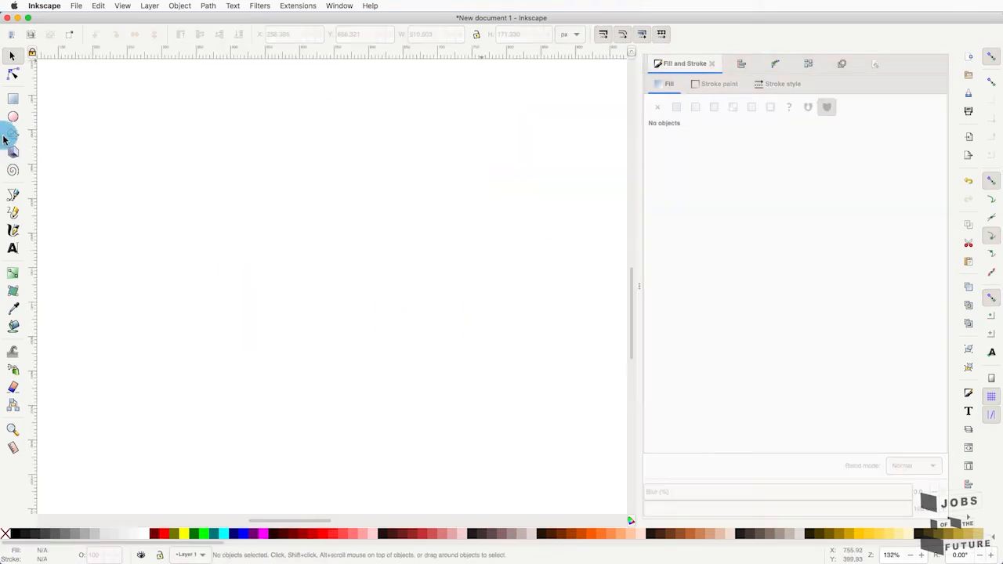
left_click(13, 116)
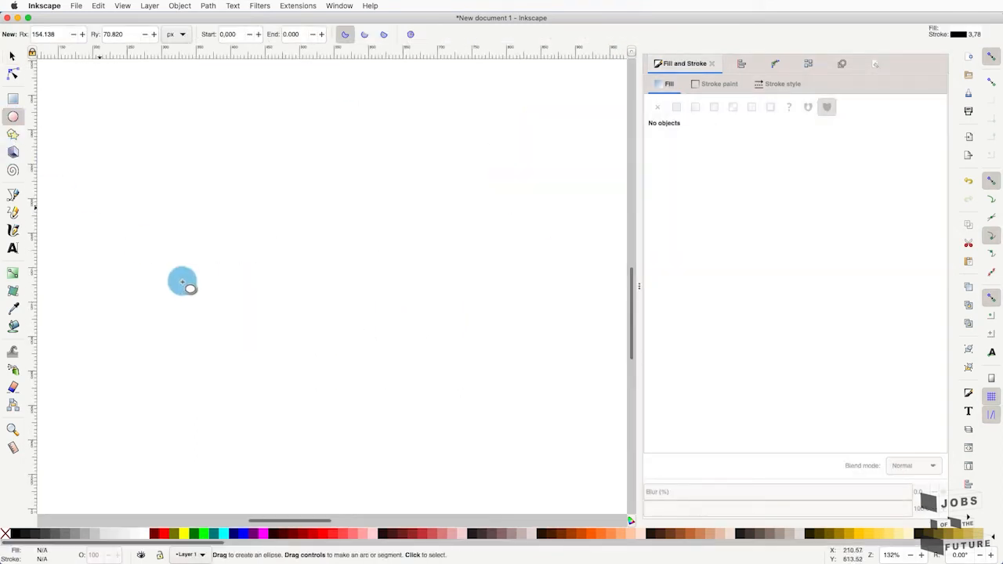
left_click_drag(92, 254, 300, 347)
left_click_drag(420, 250, 228, 327)
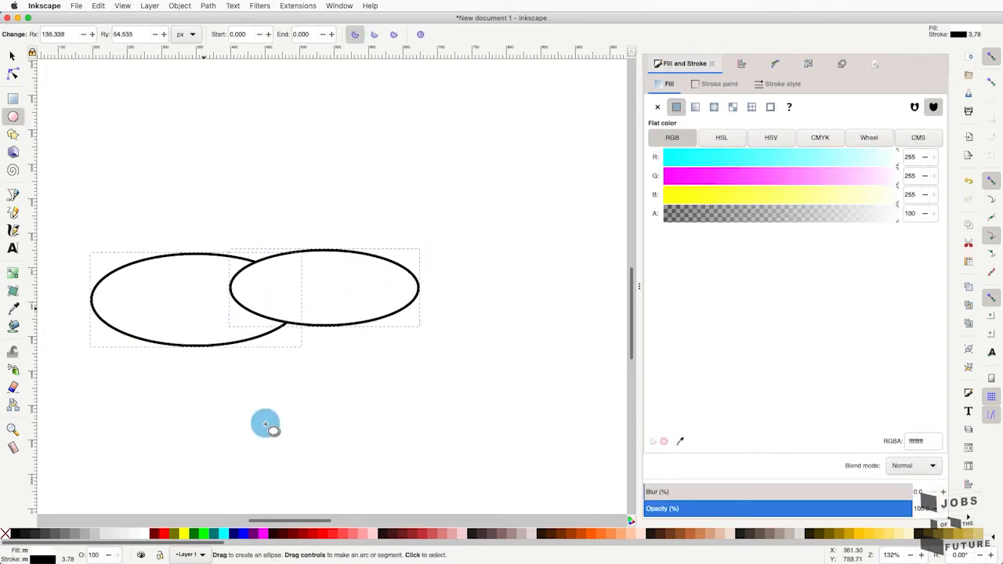
left_click(196, 537)
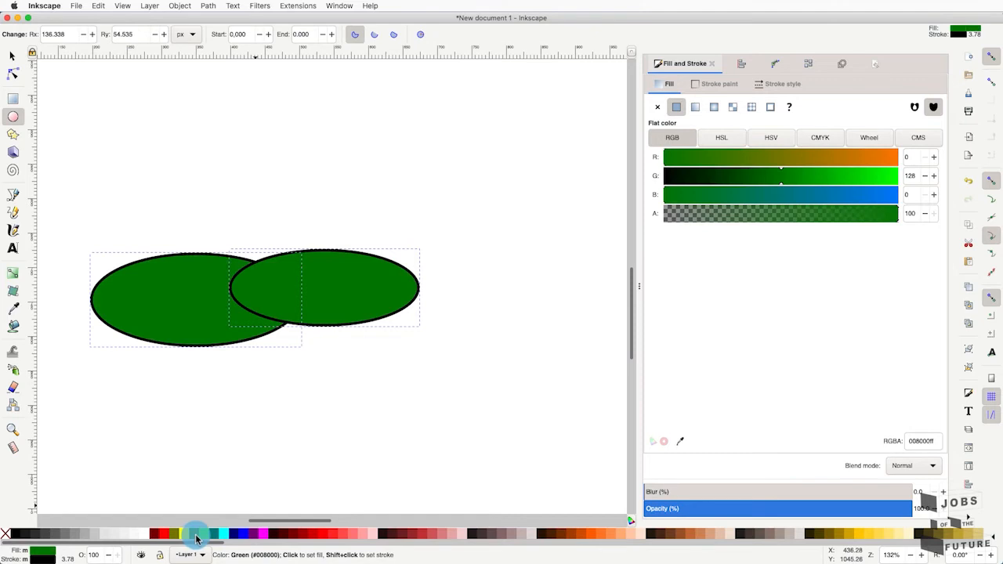
Step: Try Exclusion on the two overlapping green ellipses and undo it
left_click(209, 5)
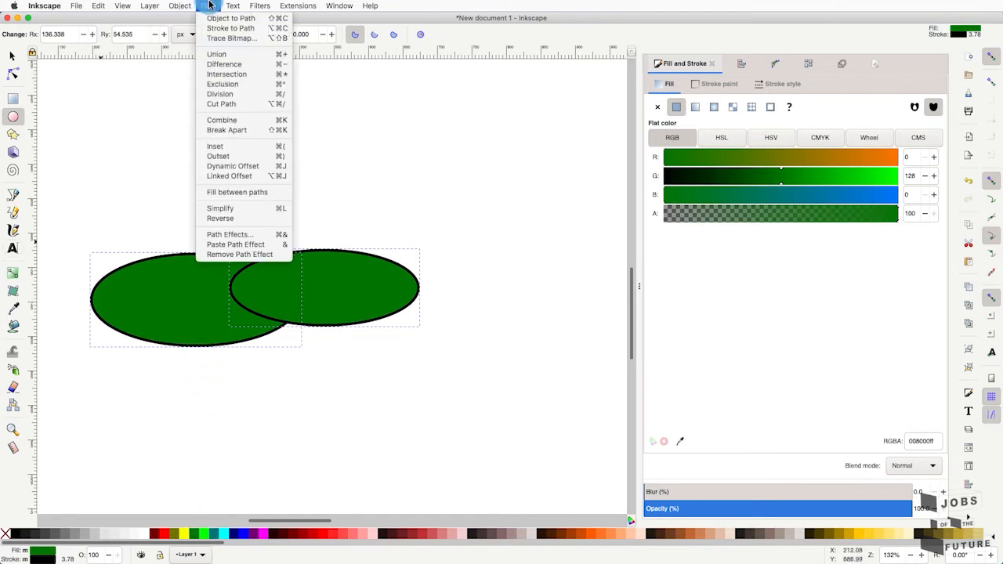
left_click(223, 84)
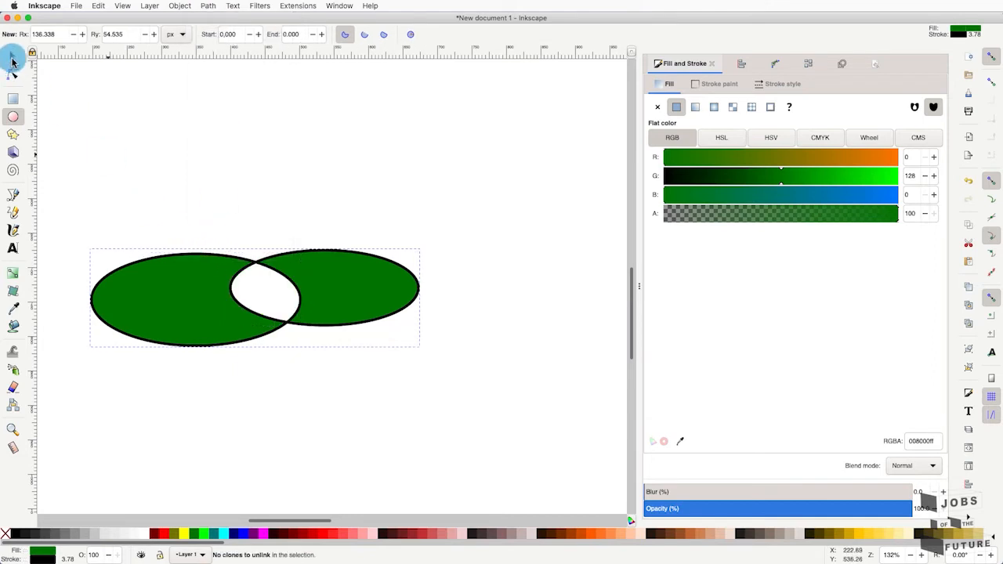
left_click(12, 57)
left_click(98, 6)
left_click(107, 17)
Step: Try Division on the two green ellipses, splitting the lower ellipse along the upper one's outline
left_click(321, 301)
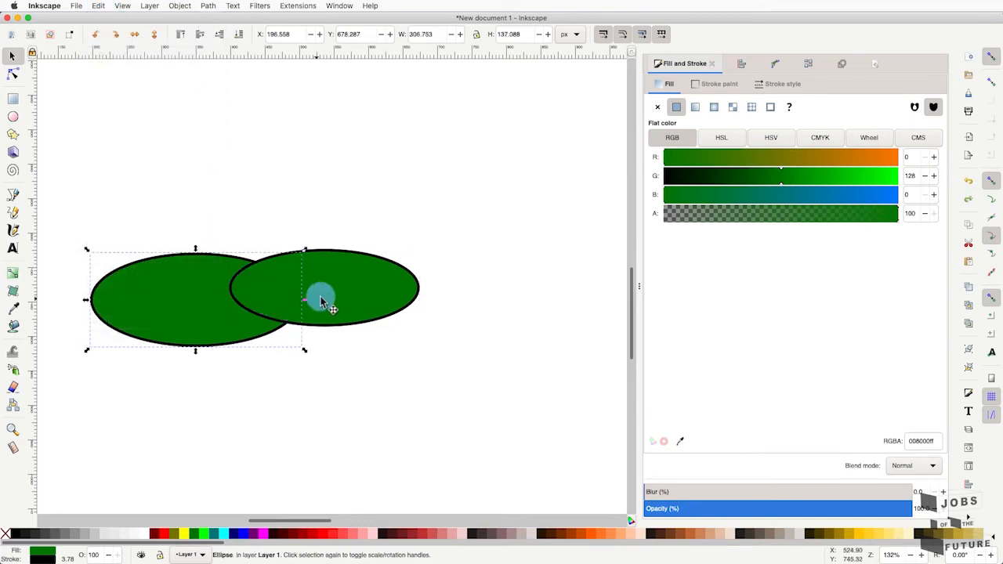
left_click(336, 290, "shift")
left_click(208, 5)
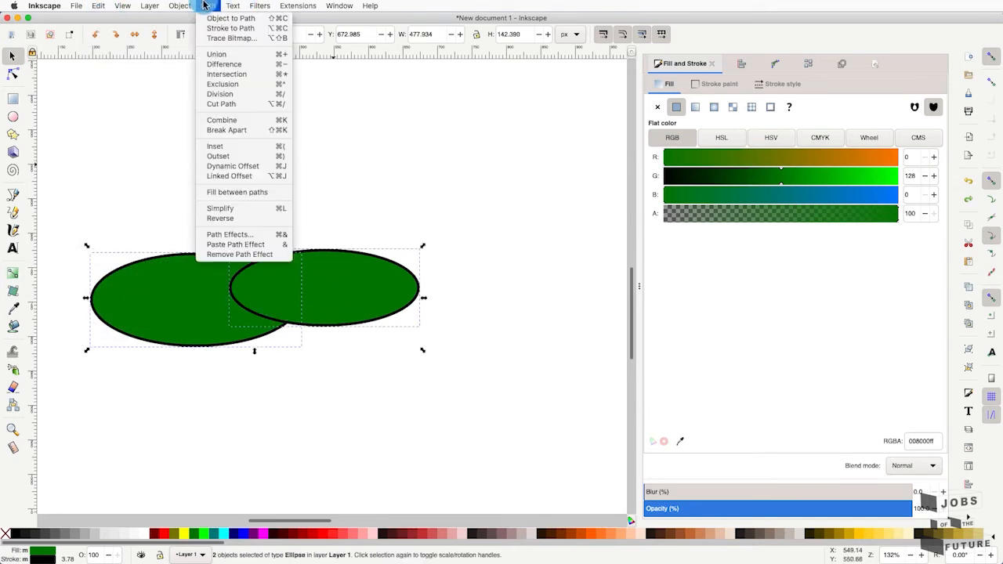
left_click(254, 100)
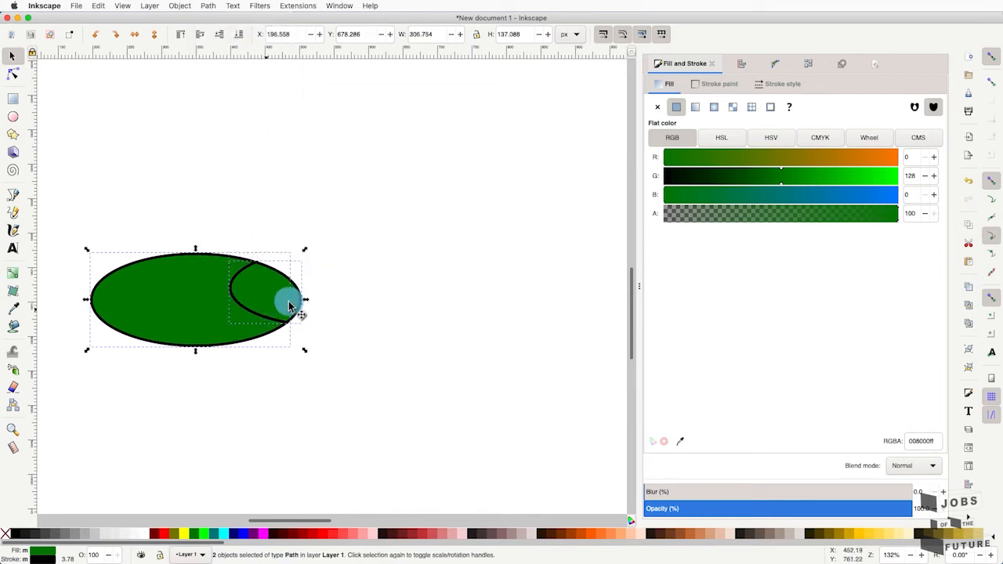
Step: Move the divided overlap piece to about X 417, Y 688 px, and undo both the move and the Division
left_click(325, 271)
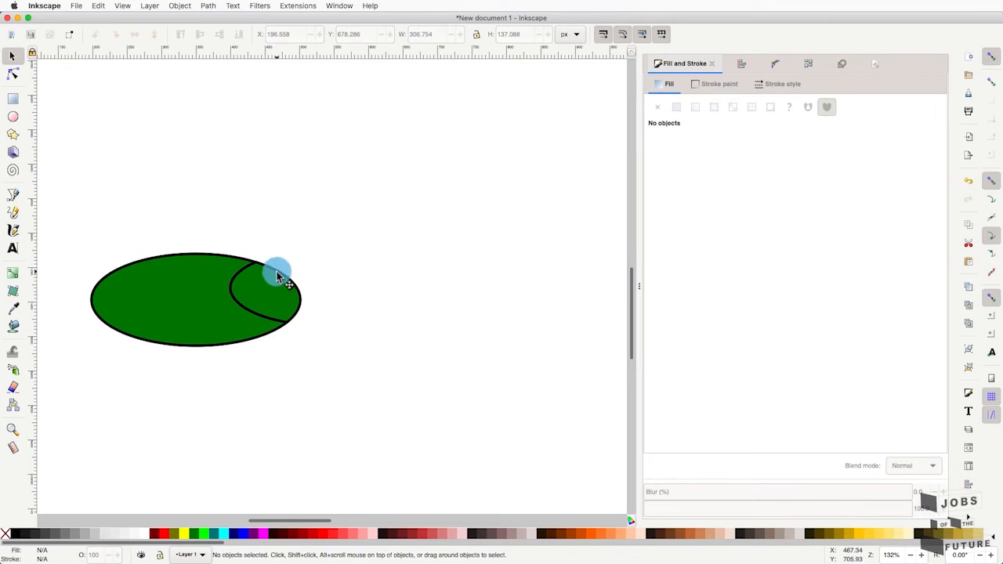
left_click_drag(276, 276, 294, 268)
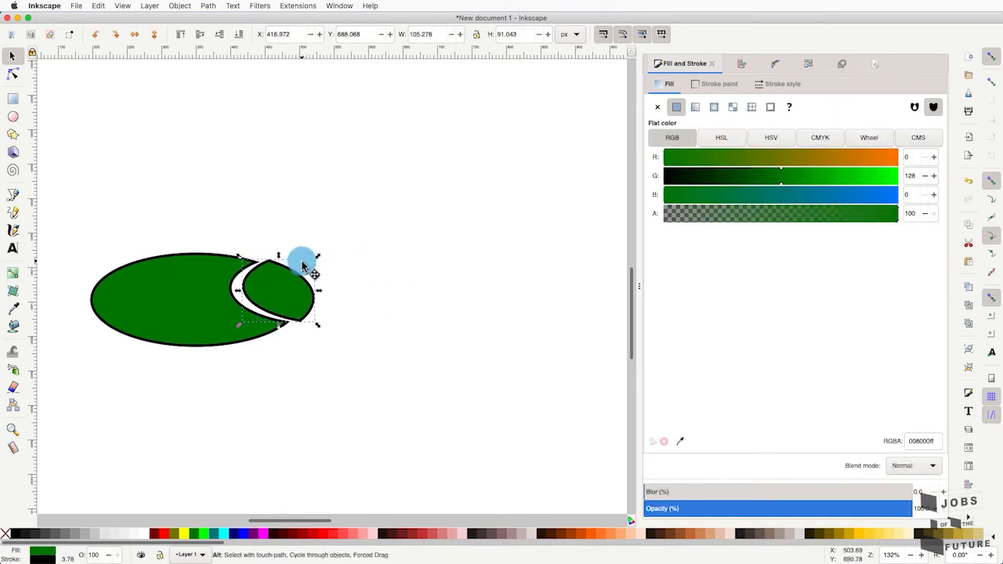
key("ctrl+z")
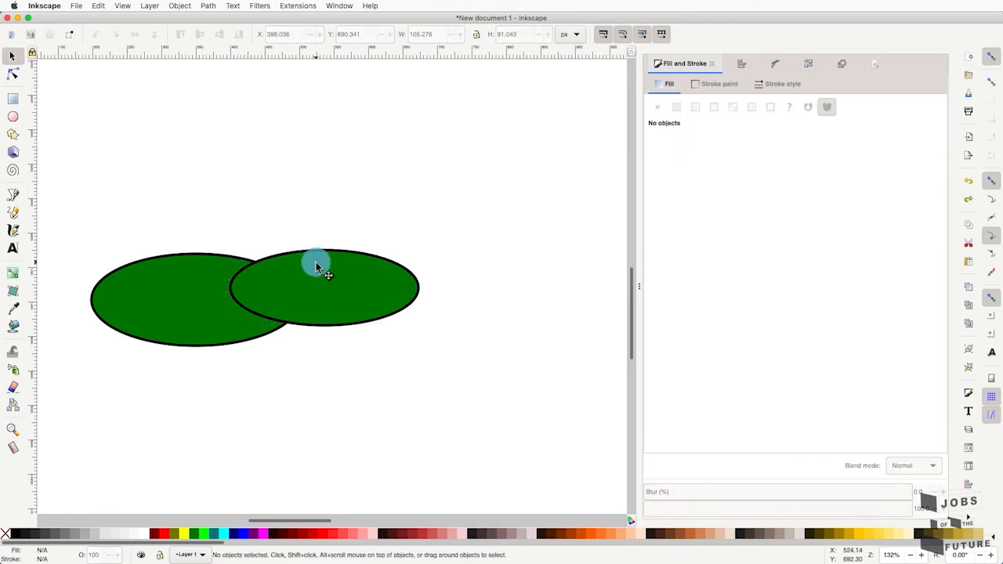
Step: Merge the two green ellipses into a single path with Combine and move it to about X 234, Y 710 px
left_click(317, 267)
left_click(170, 257, "shift")
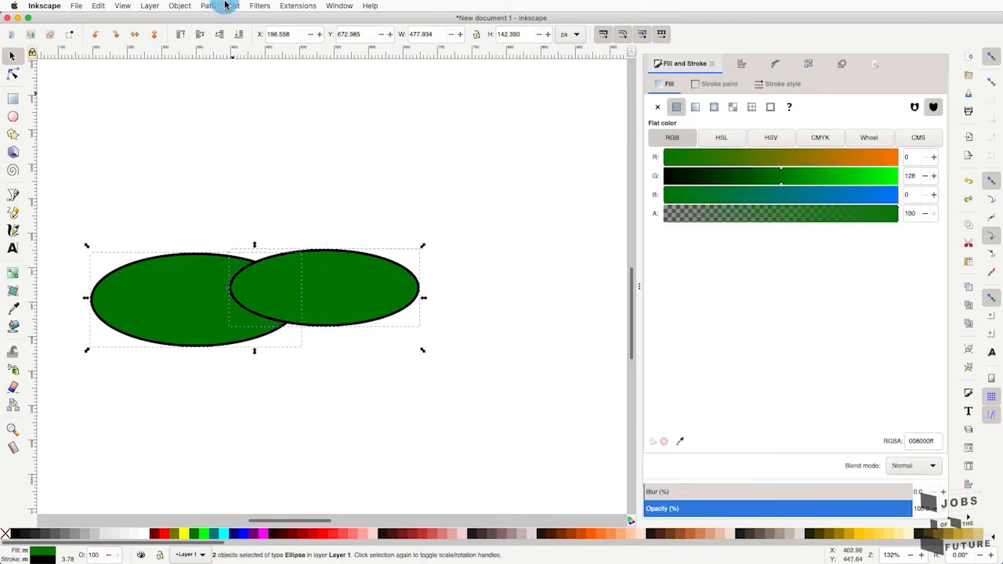
left_click(202, 7)
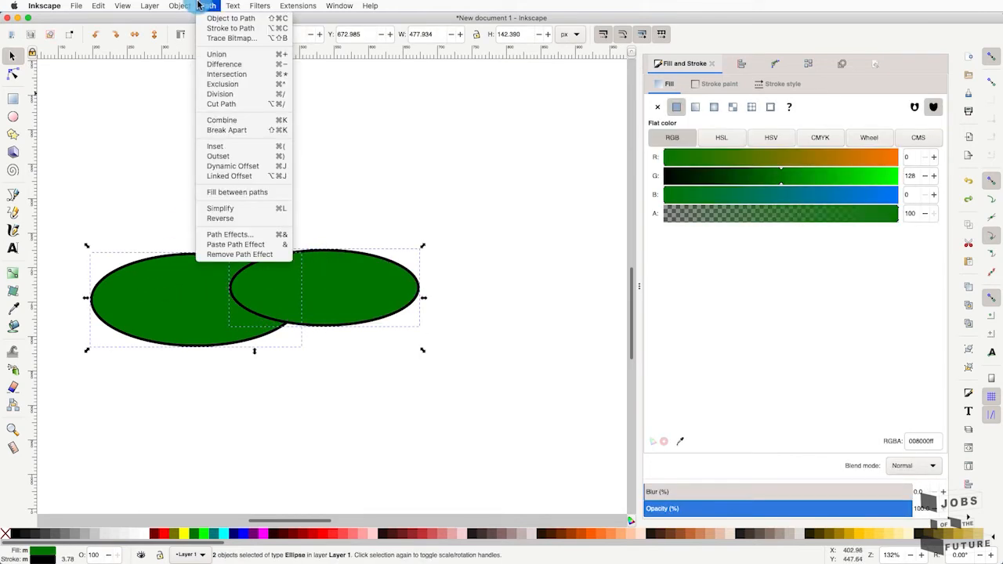
left_click(229, 120)
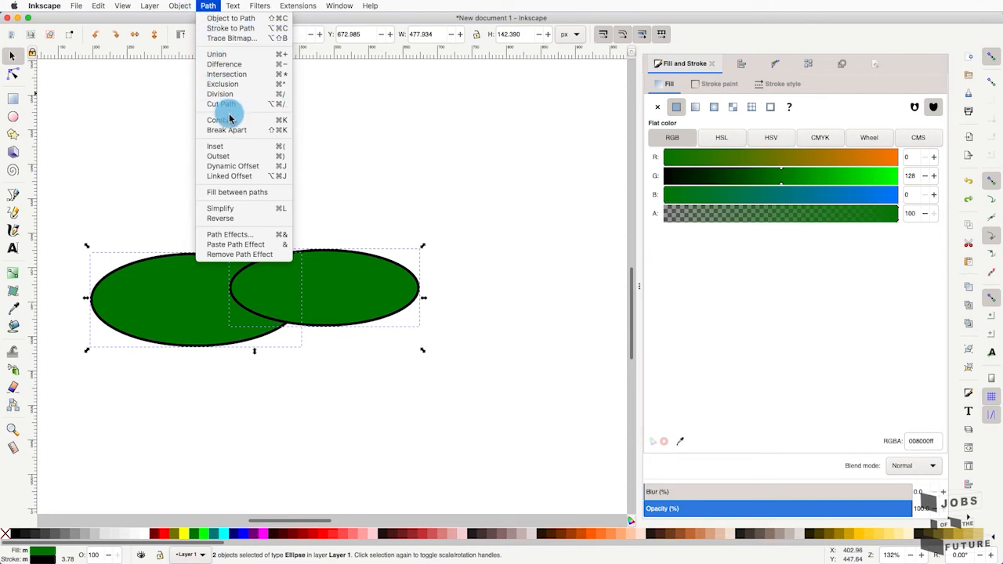
left_click(230, 119)
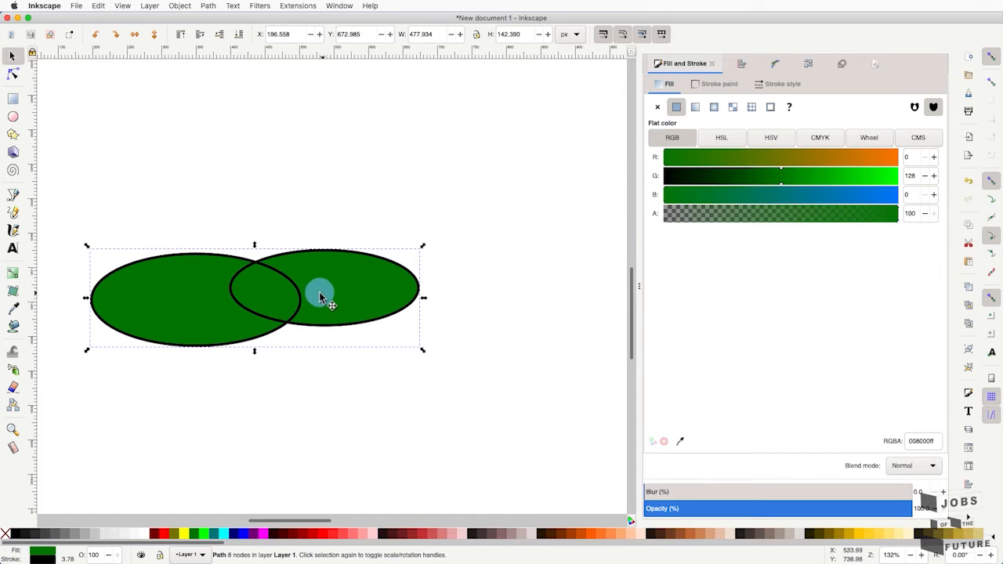
left_click_drag(311, 262, 351, 276)
Step: Separate the combined green path into its two ellipses with Break Apart and clear the selection
left_click(207, 5)
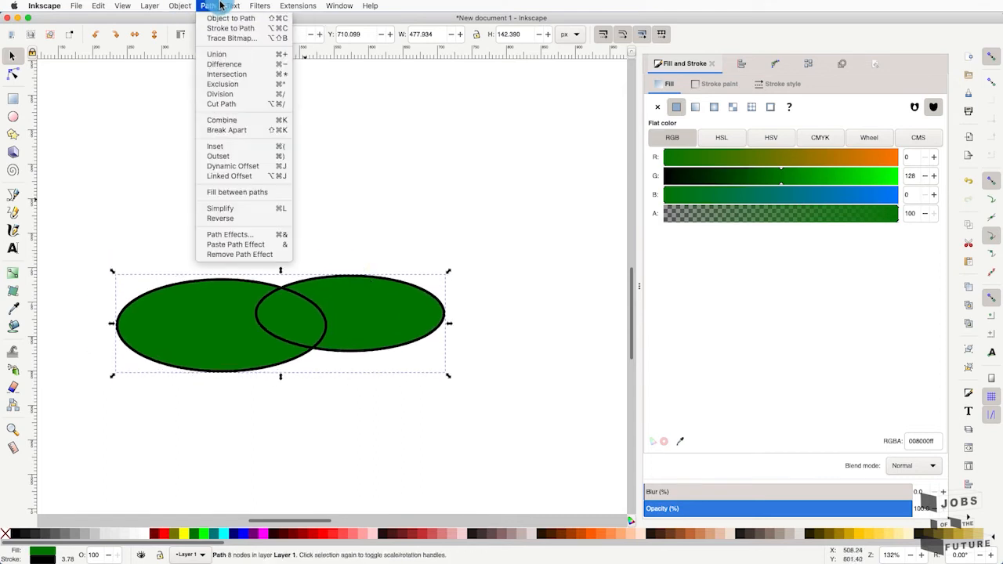
left_click(220, 174)
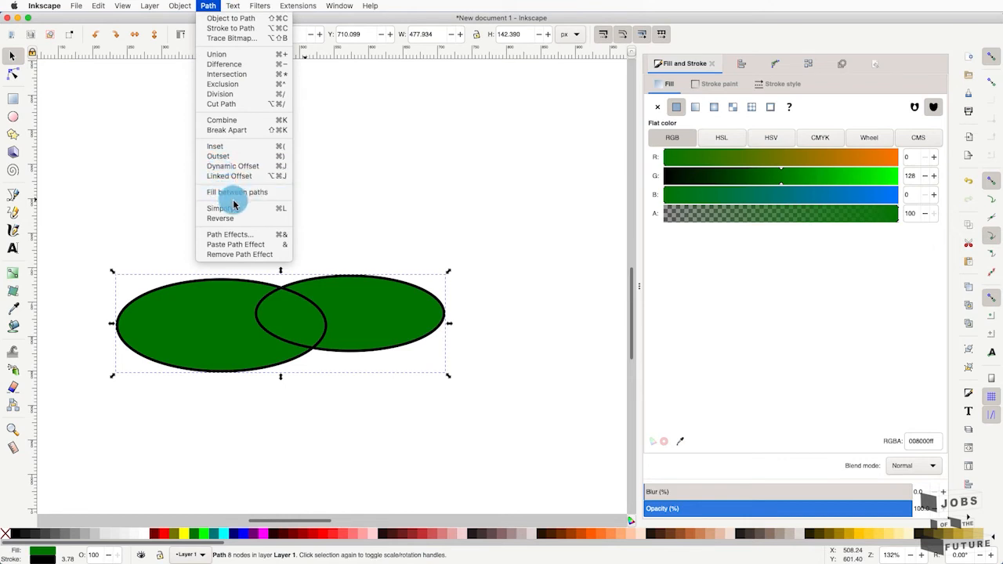
left_click(247, 131)
left_click(246, 161)
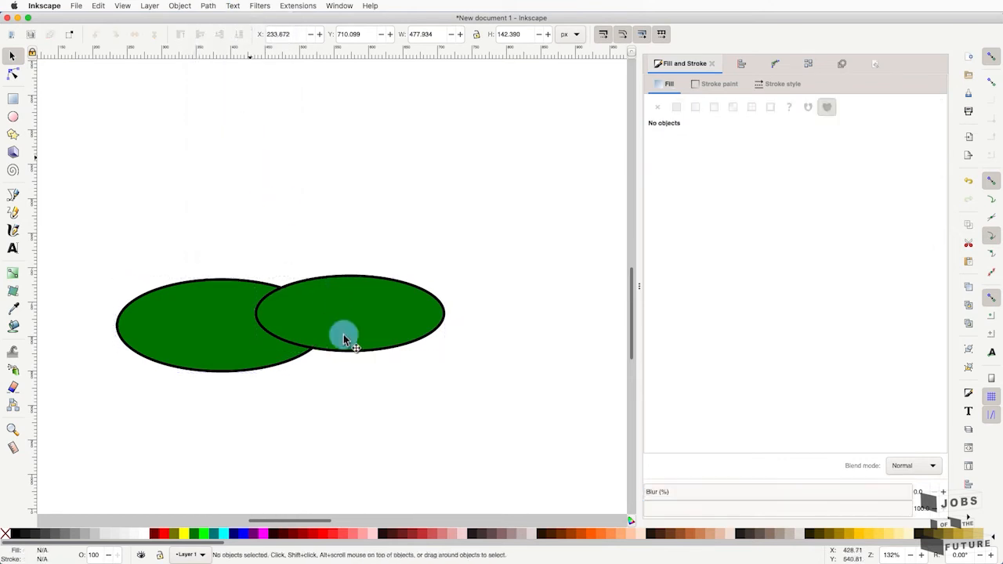
Step: Move the two green ellipses up separately and overlap them again across an area about 467 by 143 px
left_click_drag(343, 337, 418, 283)
left_click_drag(215, 333, 195, 313)
left_click_drag(379, 269, 279, 303)
Step: Cut the left ellipse by the right one with Cut Path, moving the short arc to about X 492 px and the long outline to X 222 px
left_click(195, 299, "shift")
left_click(210, 5)
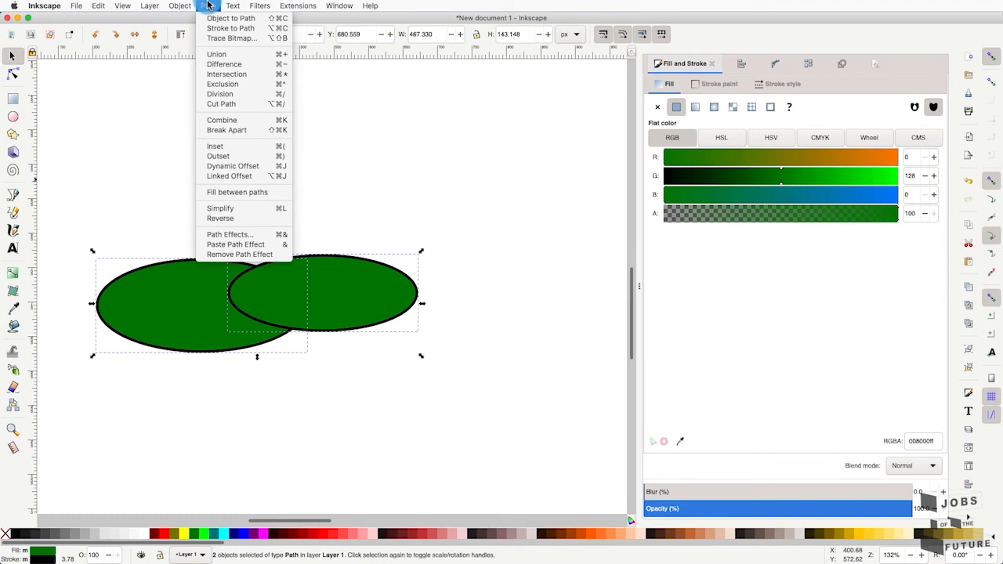
left_click(224, 105)
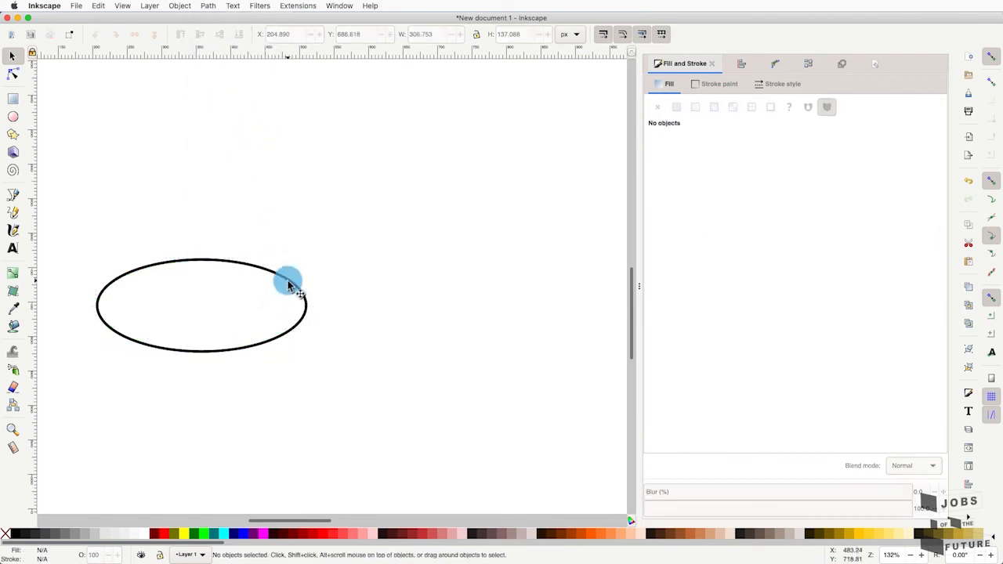
mouse_move(322, 272)
left_mouse_down()
mouse_move(360, 261)
mouse_move(318, 276)
mouse_move(336, 269)
left_mouse_up()
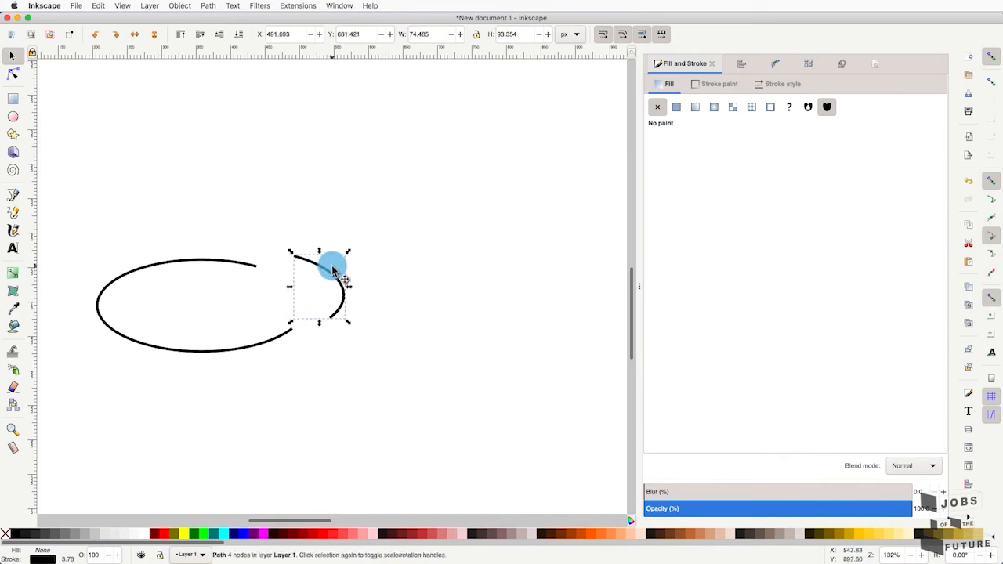
left_click_drag(239, 268, 269, 261)
Step: Fill the long open outline with cyan (RGB 0, 255, 255) and move the short arc to about X 484, Y 680 px
left_click(224, 533)
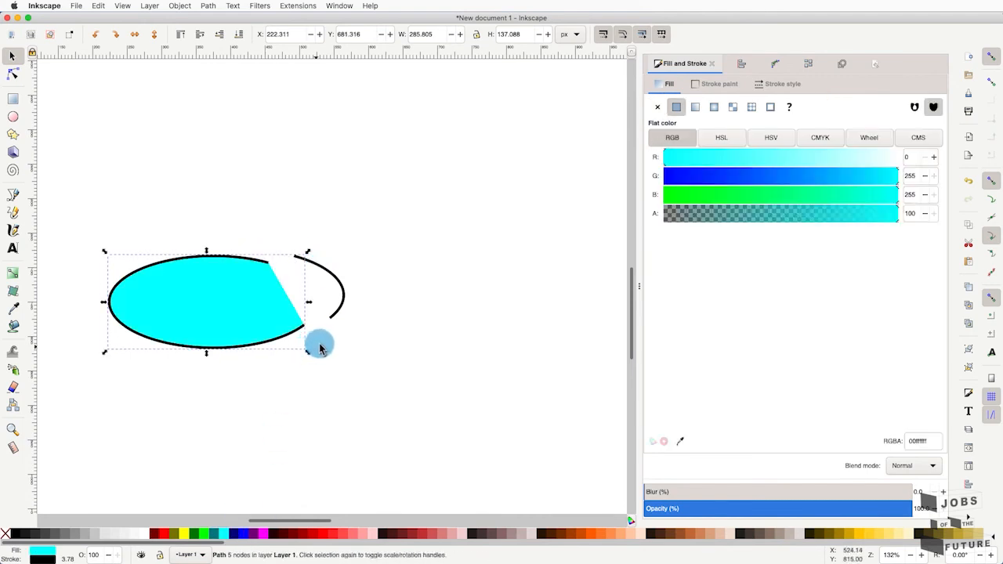
left_click(379, 303)
left_click_drag(323, 278, 316, 271)
left_click(316, 271)
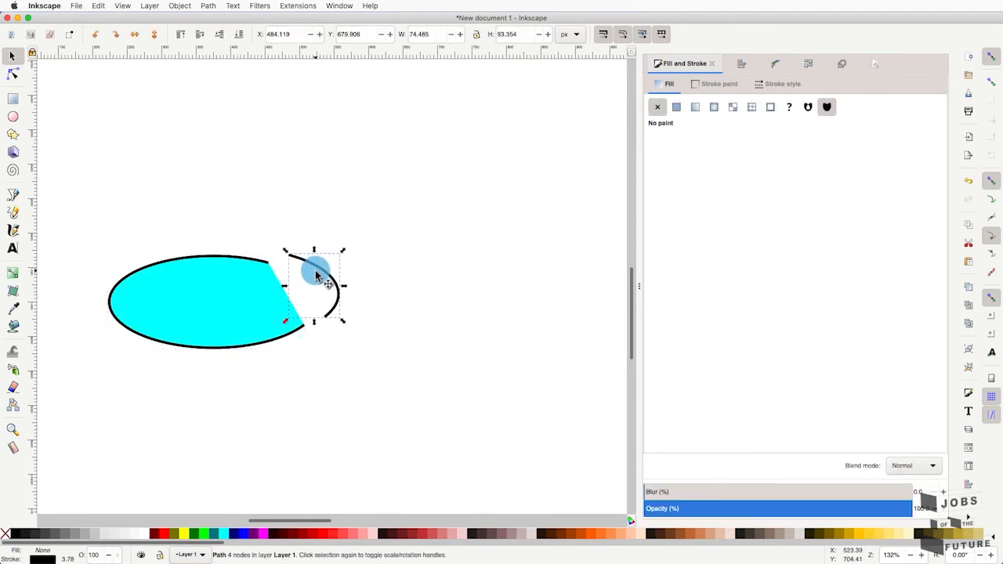
Step: Above the cut ellipse, draw a rectangle about 238 by 148 px and an ellipse about 242 by 210 px overlapping its right side
left_click(12, 99)
left_click_drag(209, 105, 373, 205)
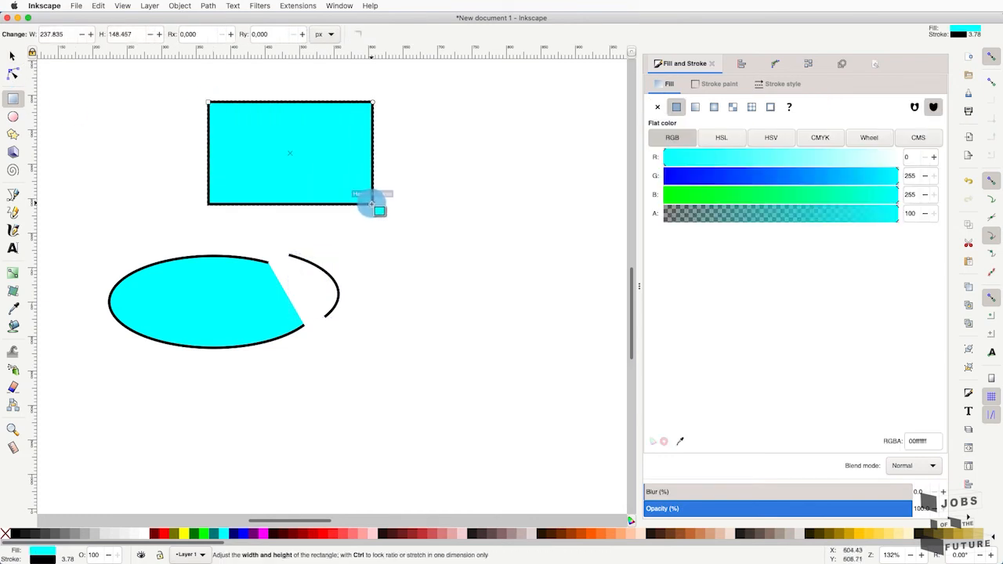
left_click(12, 116)
left_click_drag(468, 80, 305, 222)
Step: Cut the cyan rectangle's outline along the overlapping ellipse with Cut Path
left_click(13, 53)
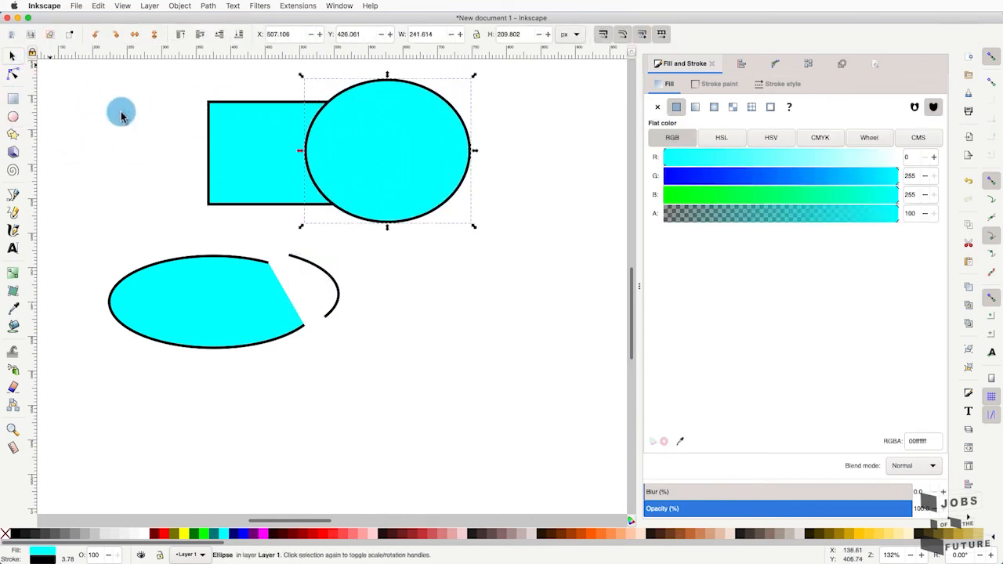
left_click(230, 153)
left_click(409, 85, "shift")
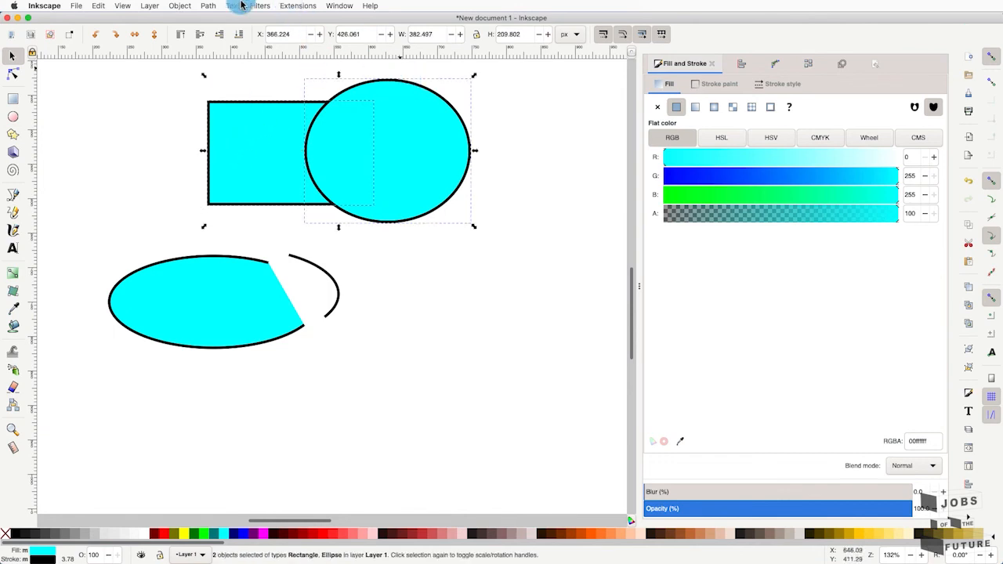
left_click(210, 5)
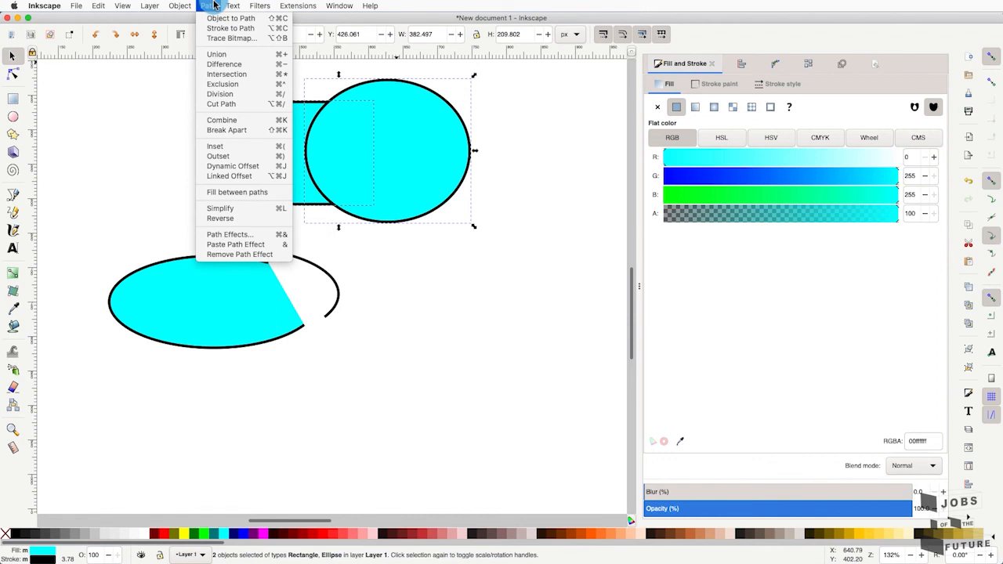
left_click(269, 105)
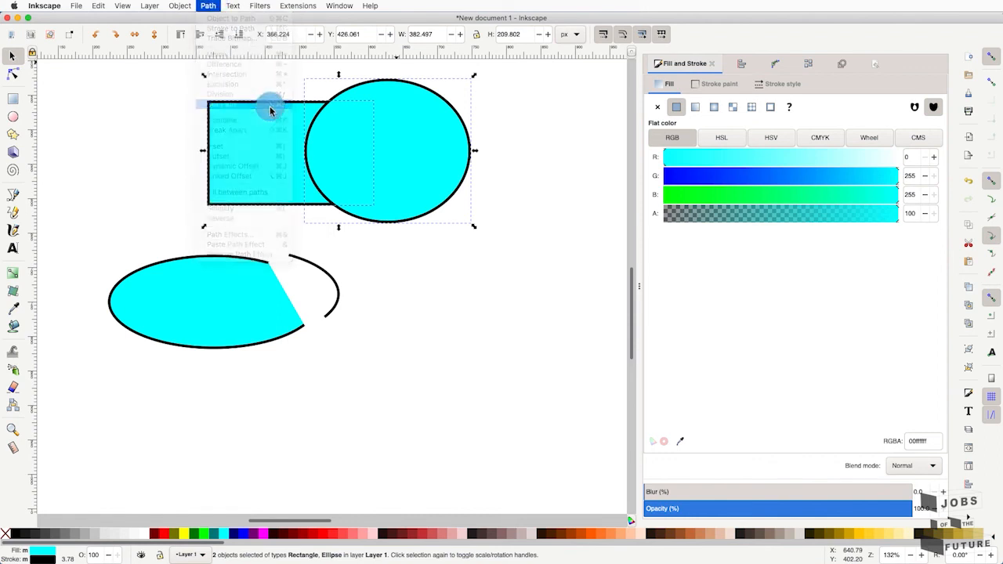
Step: Show the nodes of the rectangle outline's cut right-hand segment with the Node tool
left_click(353, 115)
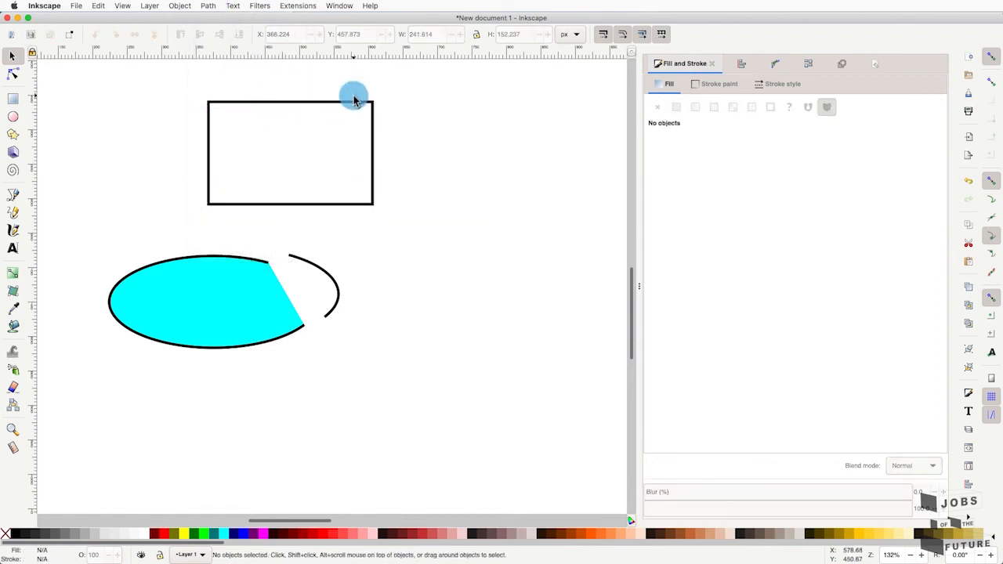
left_click(354, 102)
key("n")
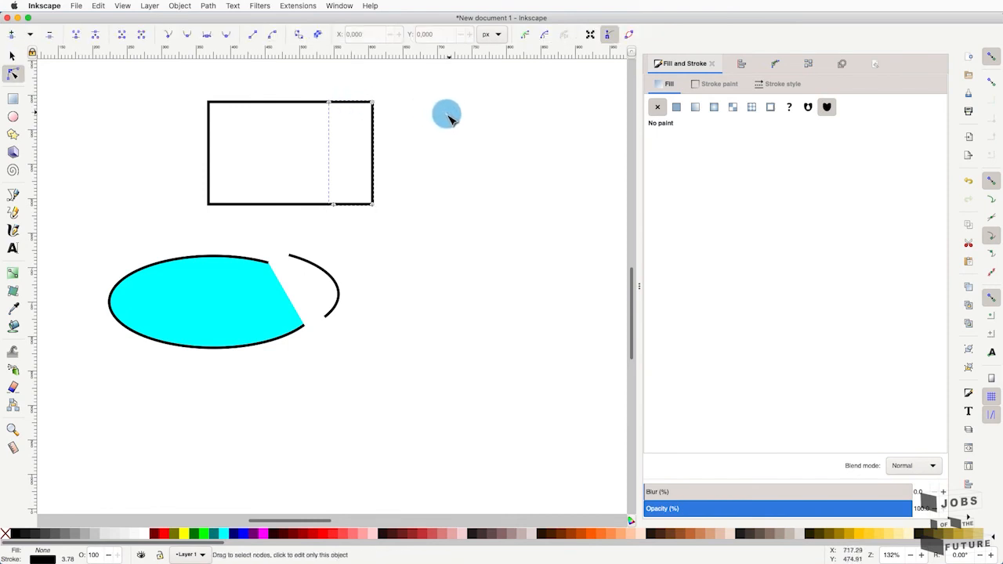
Step: Try bending the right edge of the rectangle outline's cut segment outward into a curve, and undo the bend
left_click_drag(371, 149, 409, 149)
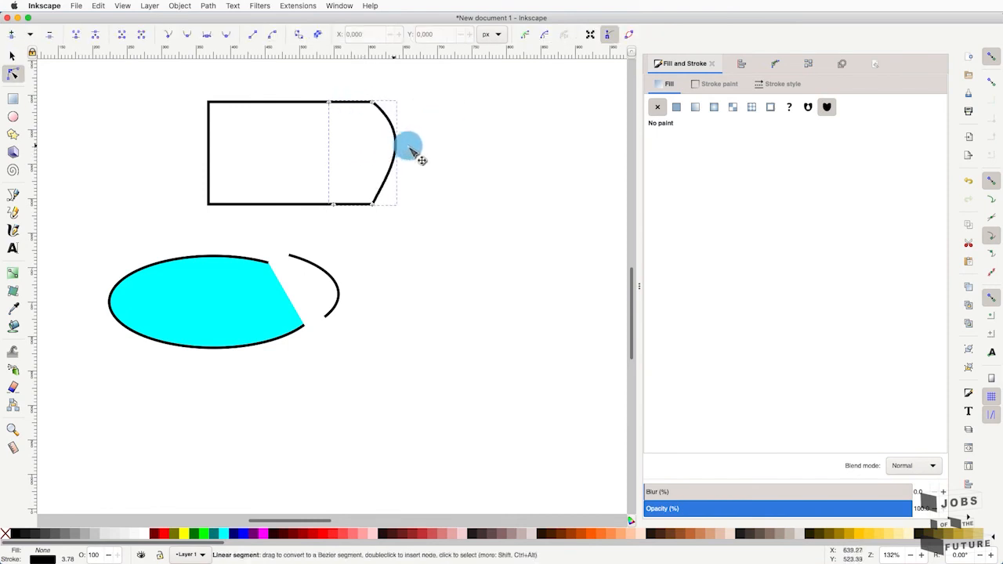
key("ctrl+z")
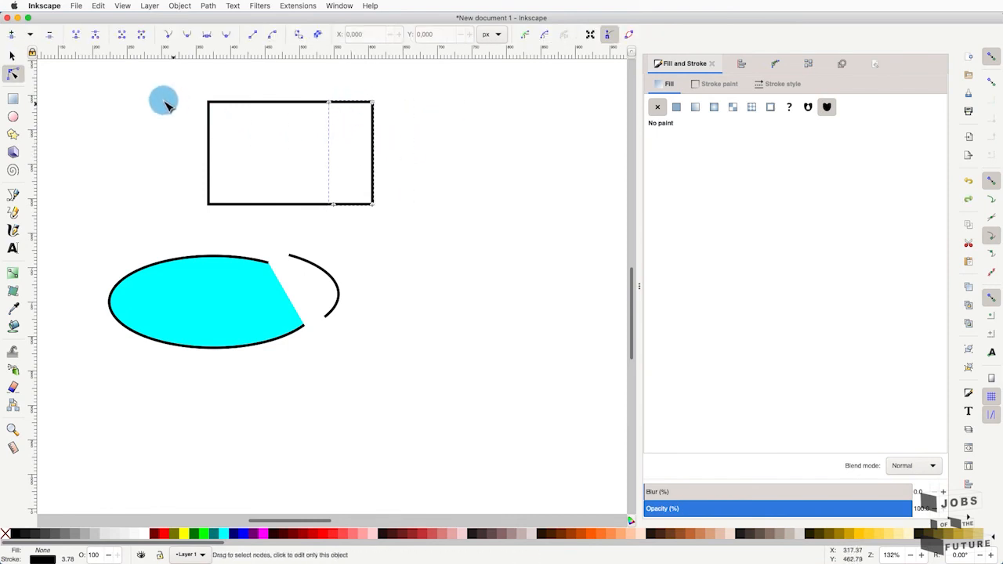
Step: Move the cut right-hand segment away from the rectangle outline to about X 591, Y 460 px and delete it
left_click(12, 56)
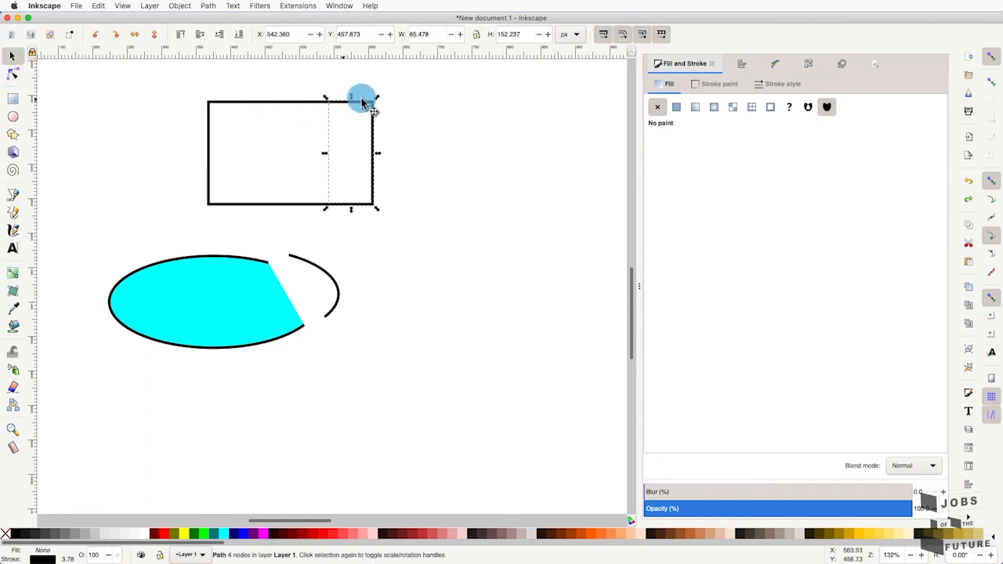
mouse_move(363, 102)
left_mouse_down()
mouse_move(419, 118)
mouse_move(359, 105)
mouse_move(399, 96)
left_mouse_up()
left_click(320, 102)
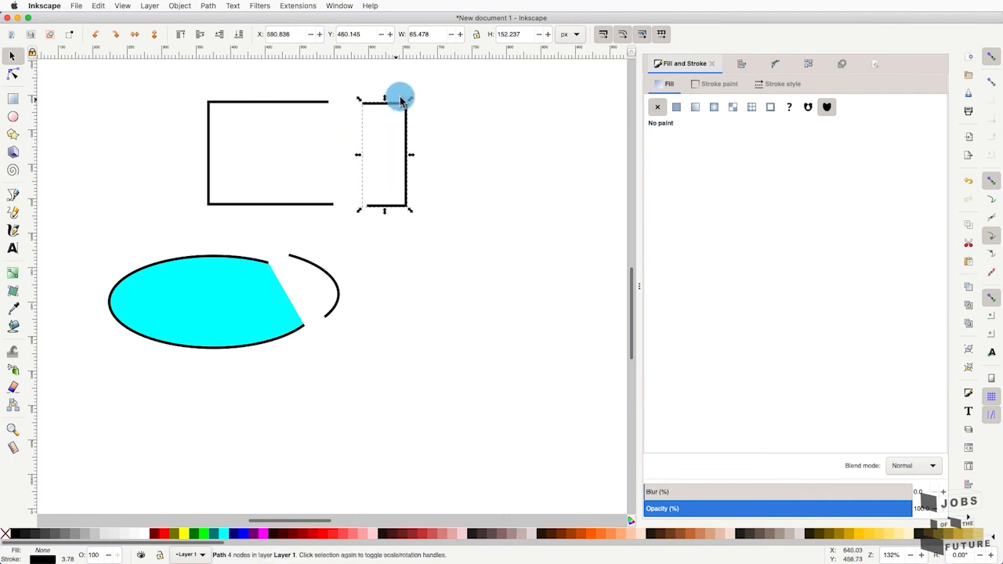
key("Delete")
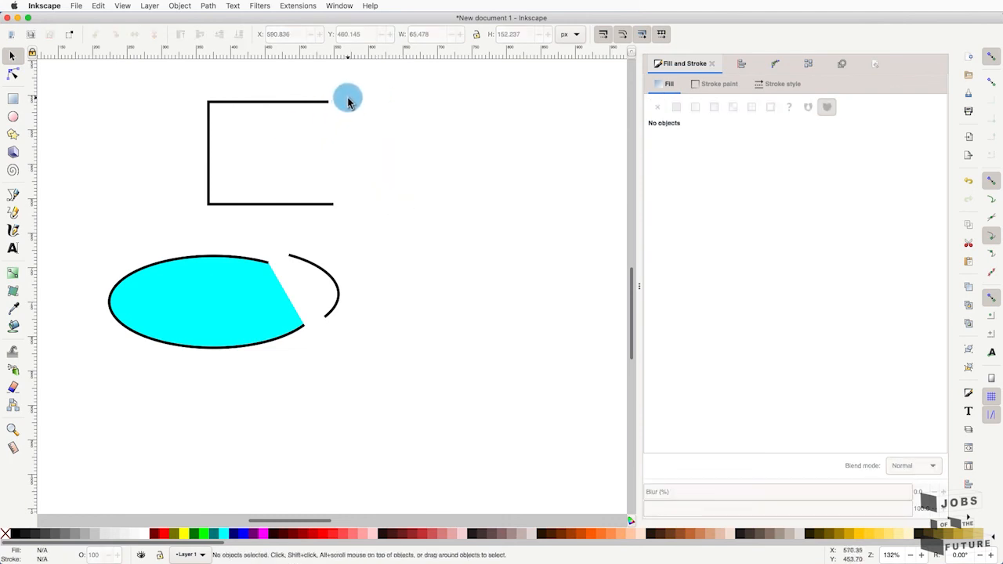
left_click_drag(351, 92, 170, 364)
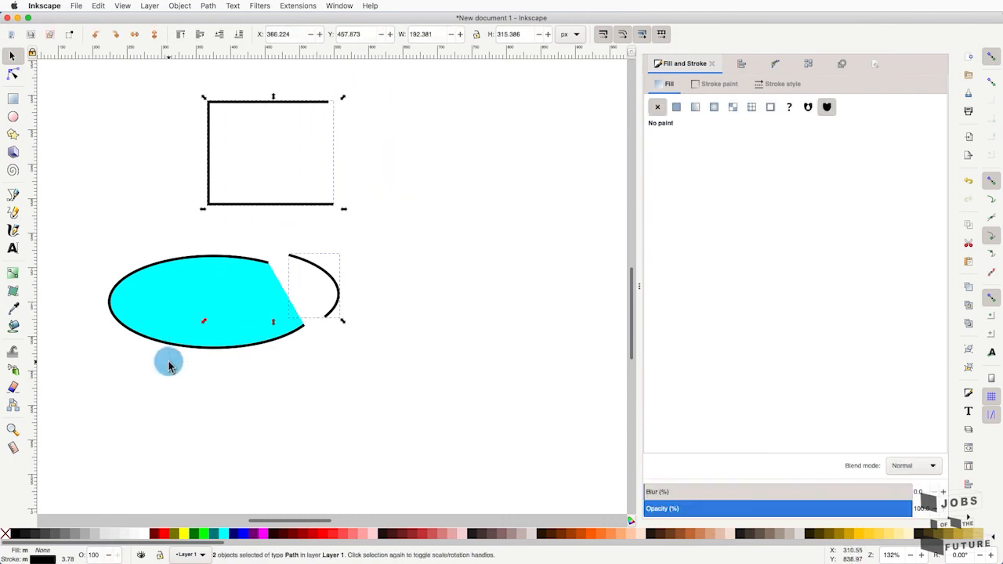
left_click(414, 210)
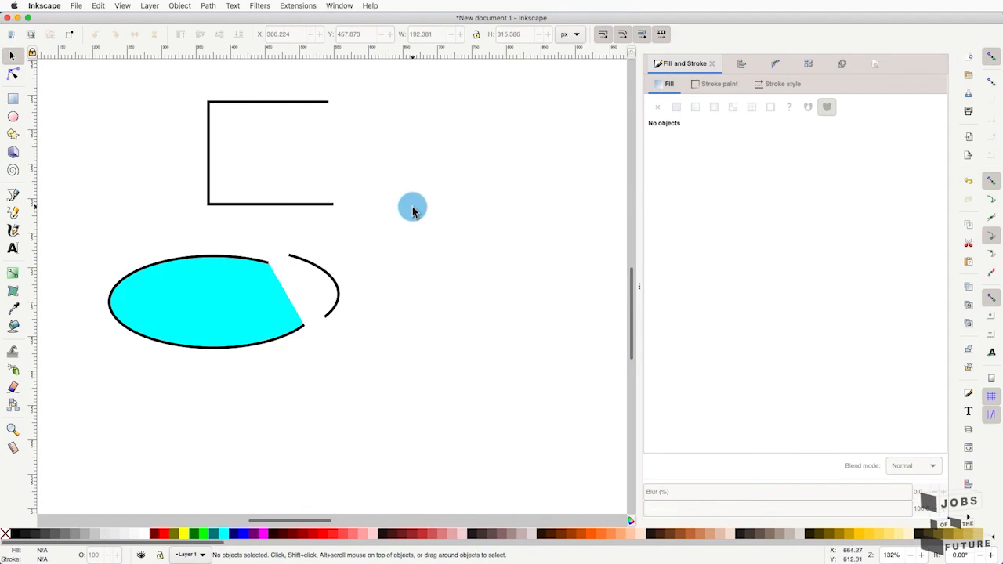